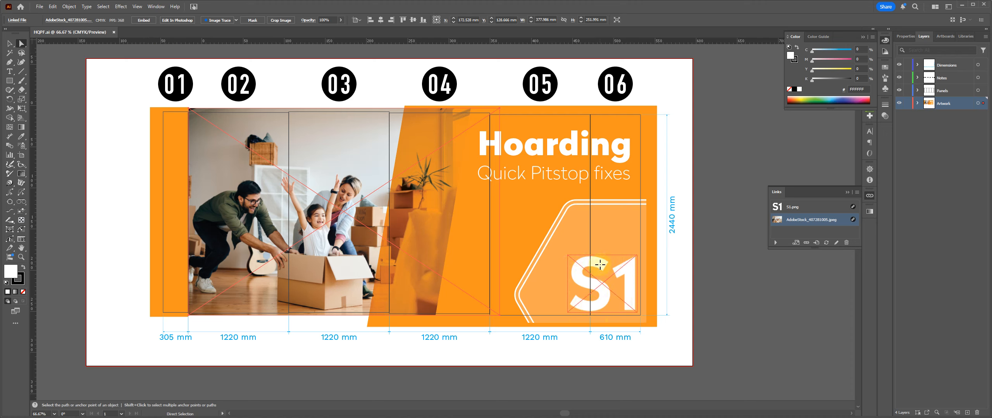
pyautogui.click(817, 207)
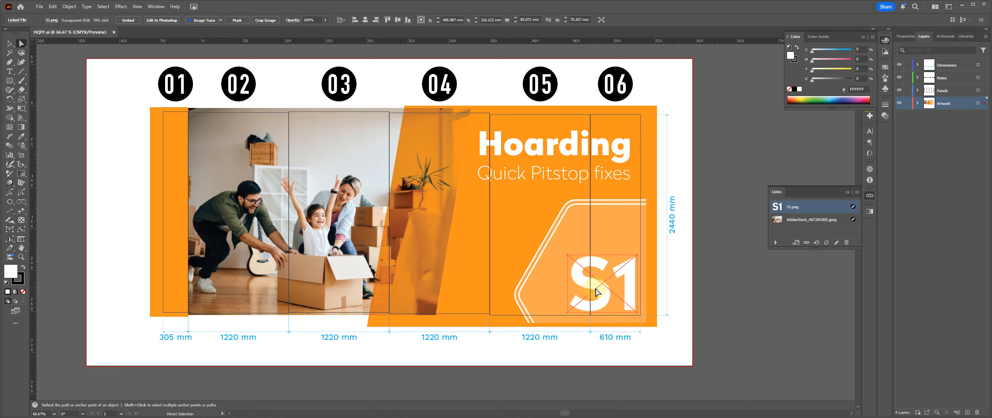
# Step: Show only the Panels layer, duplicate it, and hide the original so only the copy is shown
pyautogui.keyDown('alt'); pyautogui.click(900, 91); pyautogui.keyUp('alt')
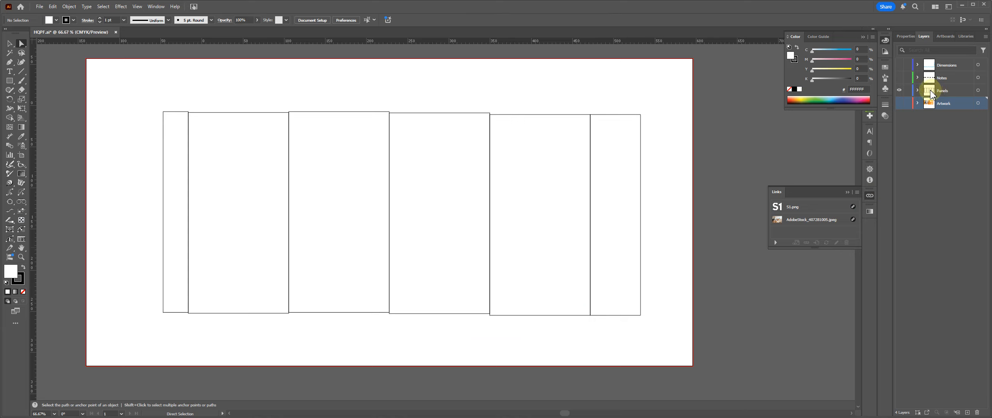
pyautogui.moveTo(934, 93); pyautogui.dragTo(967, 413)
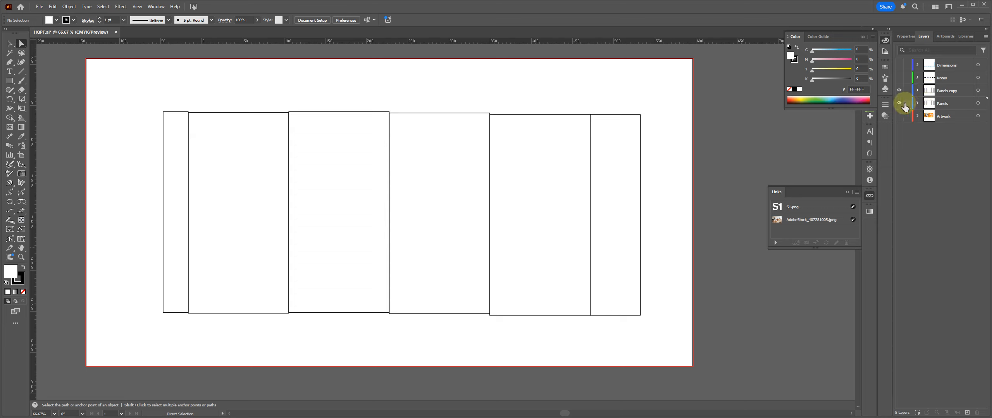
pyautogui.click(899, 103)
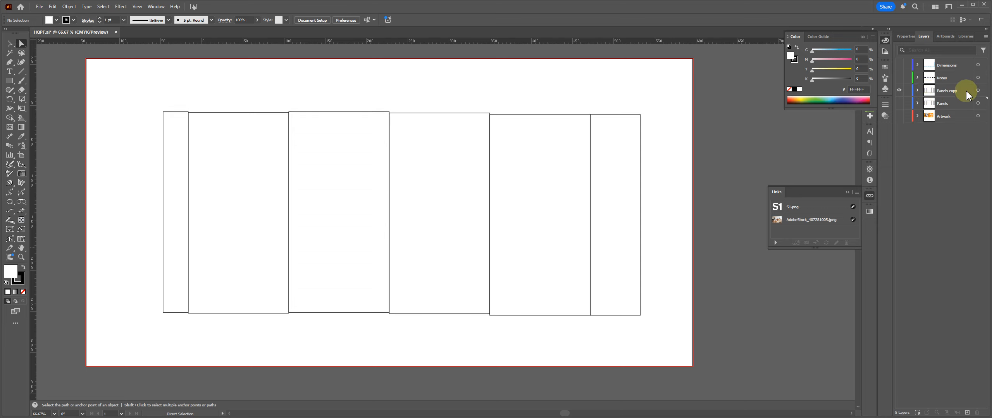
# Step: Rename the duplicated Panels layer as Pagination
pyautogui.doubleClick(945, 91)
pyautogui.write('Pa')
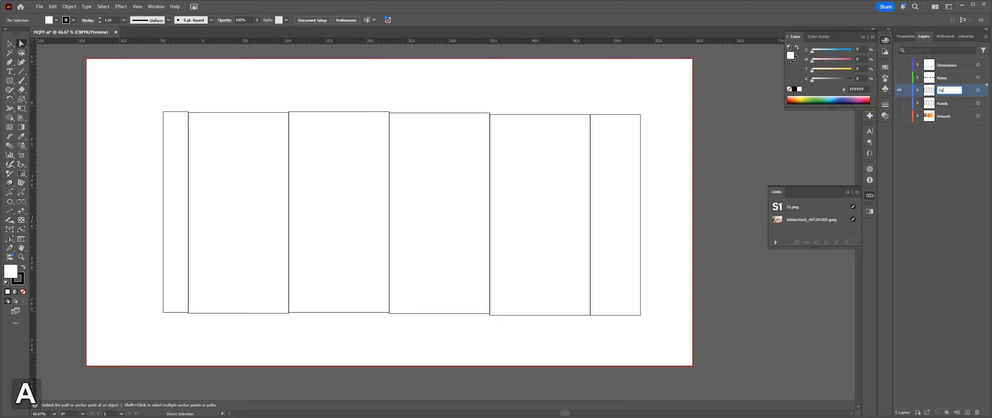
pyautogui.write('gination')
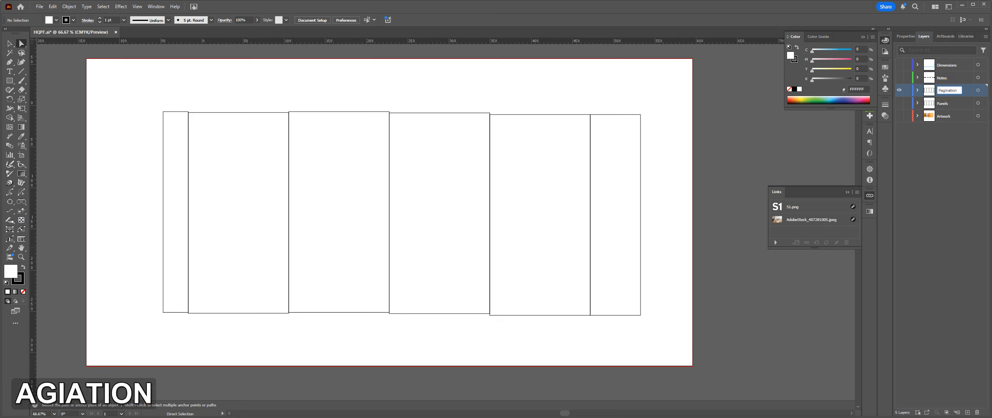
pyautogui.press('Return')
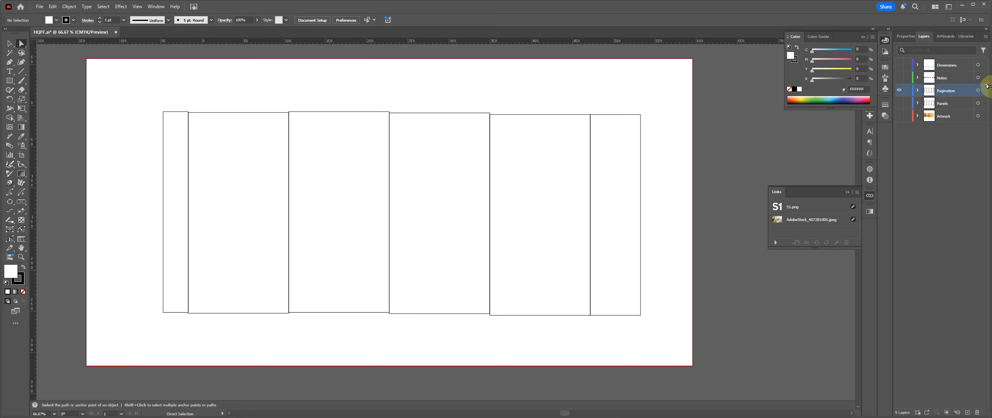
# Step: Give all panel rectangles on the Pagination layer a solid yellow fill and no stroke
pyautogui.click(978, 90)
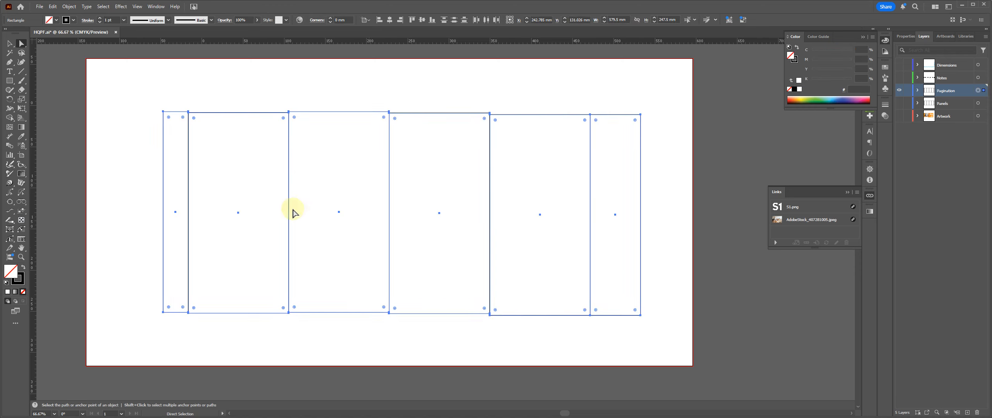
pyautogui.click(23, 268)
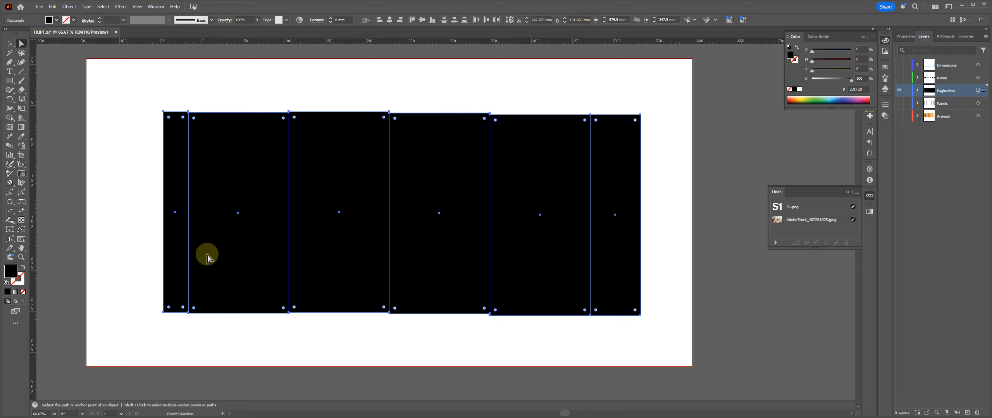
pyautogui.click(802, 98)
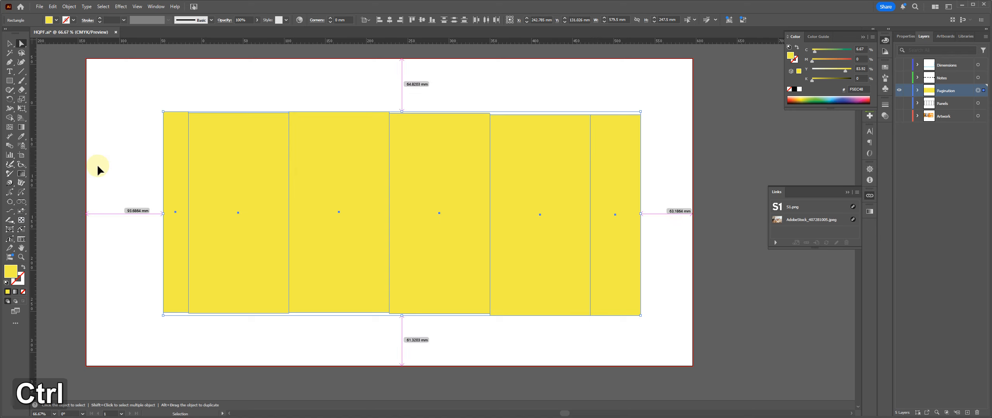
# Step: Set the document bleed to 5 mm on all sides
pyautogui.hotkey('ctrl', 'alt', 'p')
pyautogui.press('Tab')
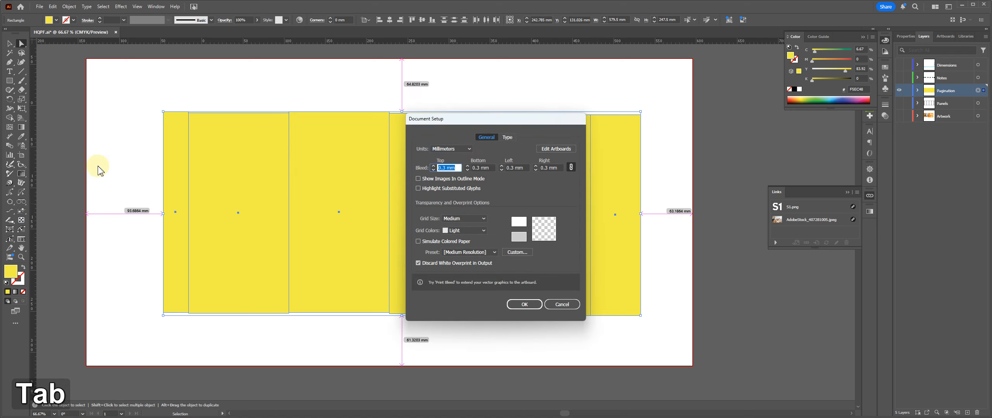
pyautogui.write('5')
pyautogui.press('Return')
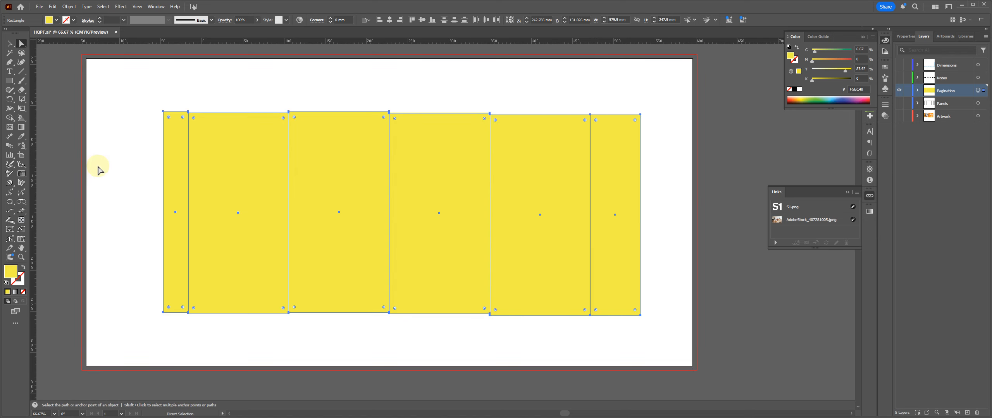
# Step: Fit the existing artboard to the narrow first panel rectangle
pyautogui.click(93, 89)
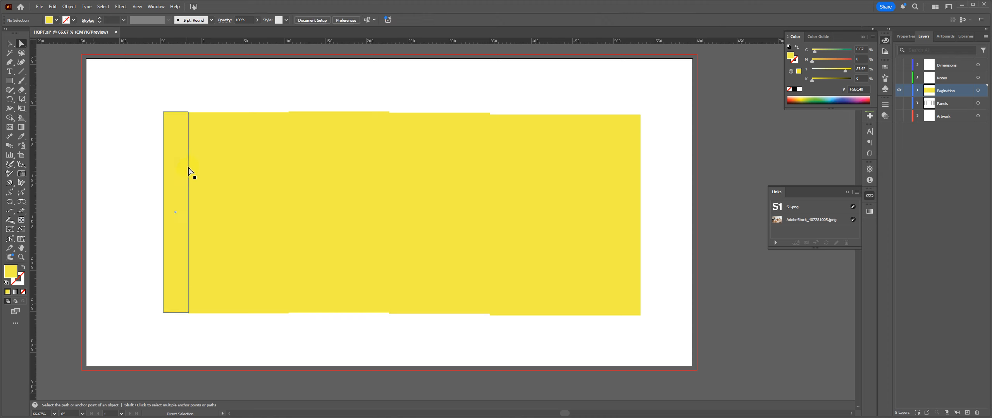
pyautogui.click(170, 153)
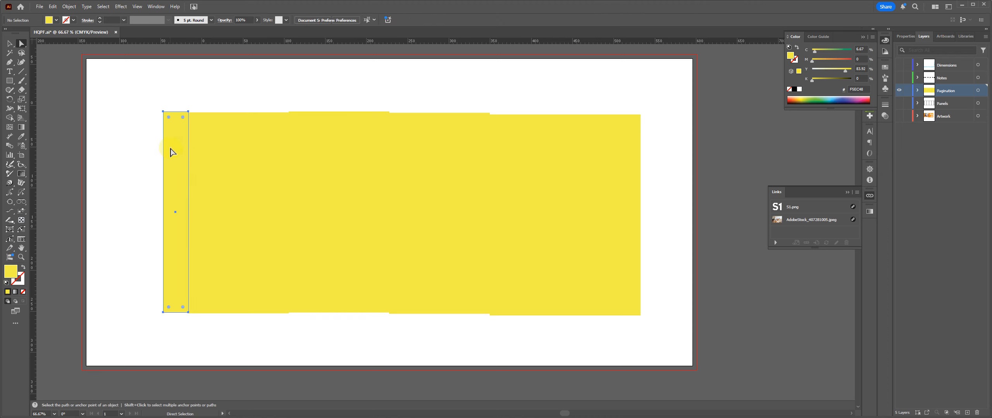
pyautogui.click(70, 7)
pyautogui.moveTo(163, 358)
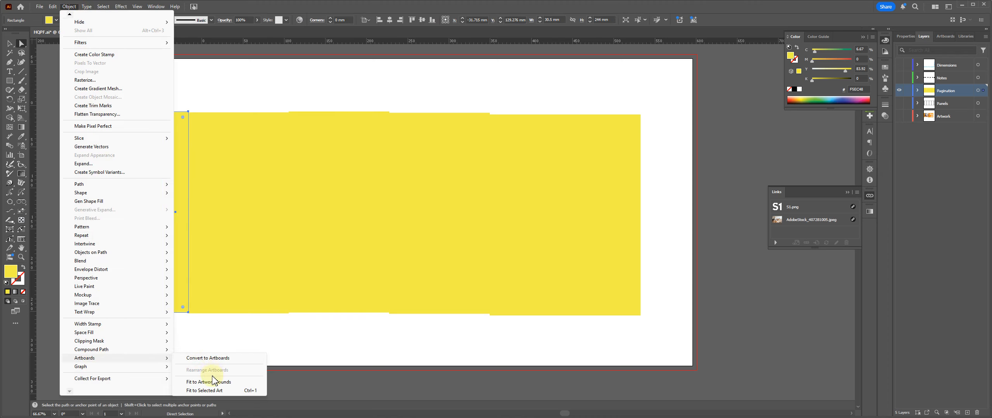
pyautogui.click(205, 391)
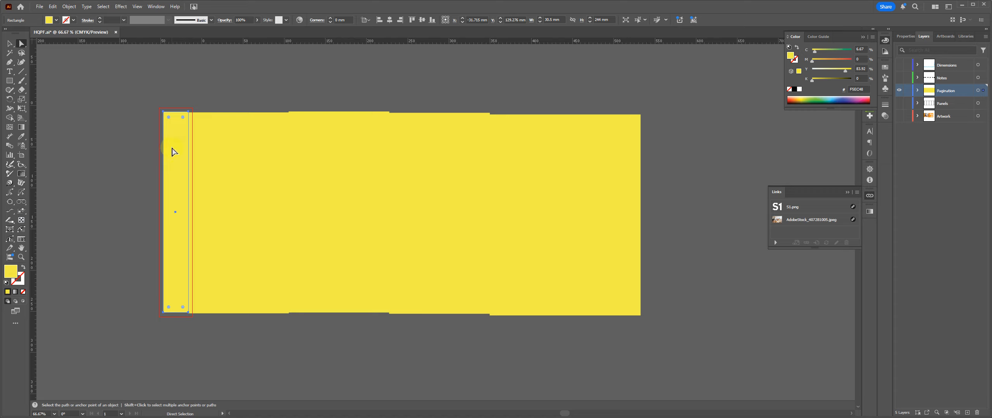
# Step: Create five more artboards with the Artboard tool, each matching one of the remaining panel rectangles, 02 to 06
pyautogui.press('shift')
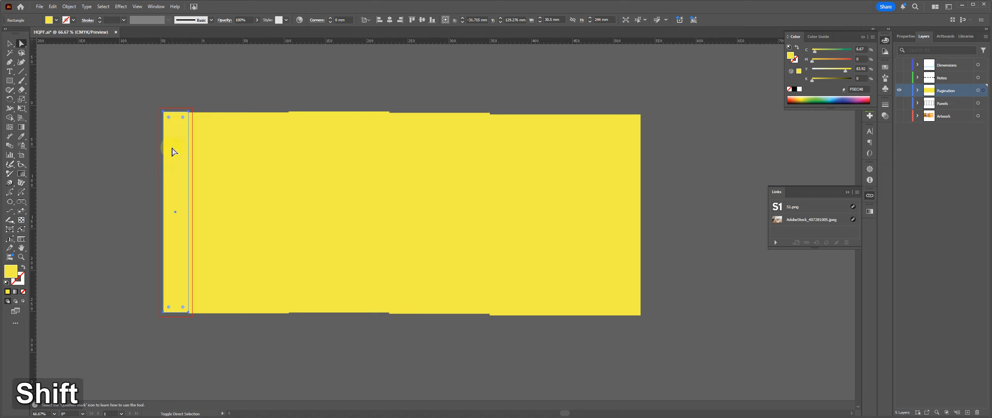
pyautogui.hotkey('shift', 'o')
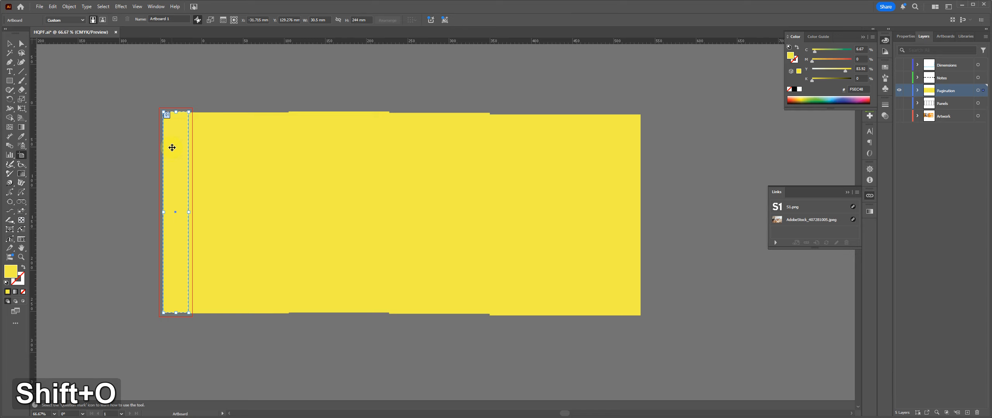
pyautogui.click(217, 114)
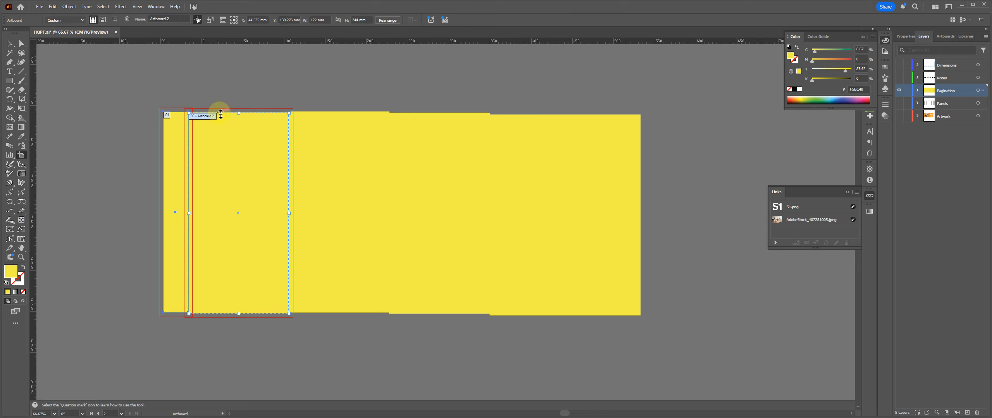
pyautogui.click(287, 113)
pyautogui.click(308, 114)
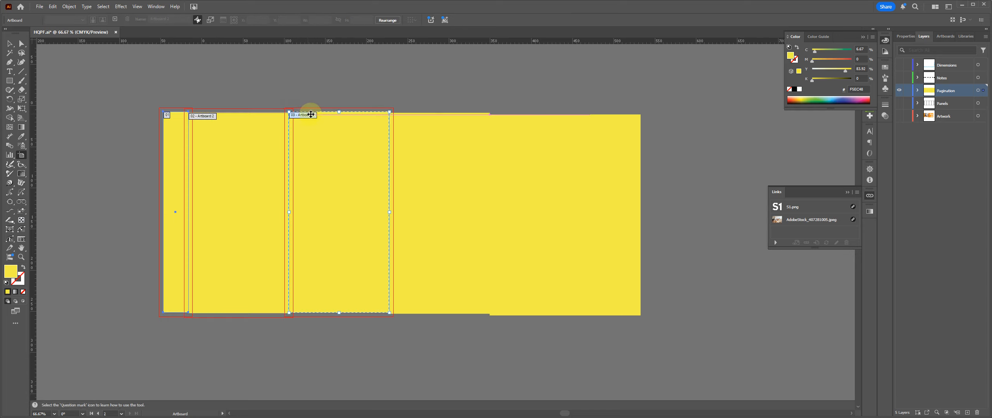
pyautogui.click(435, 116)
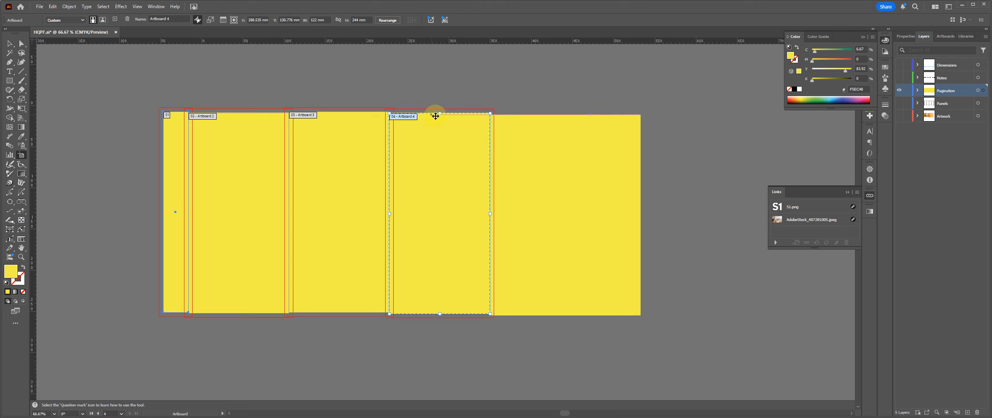
pyautogui.click(550, 116)
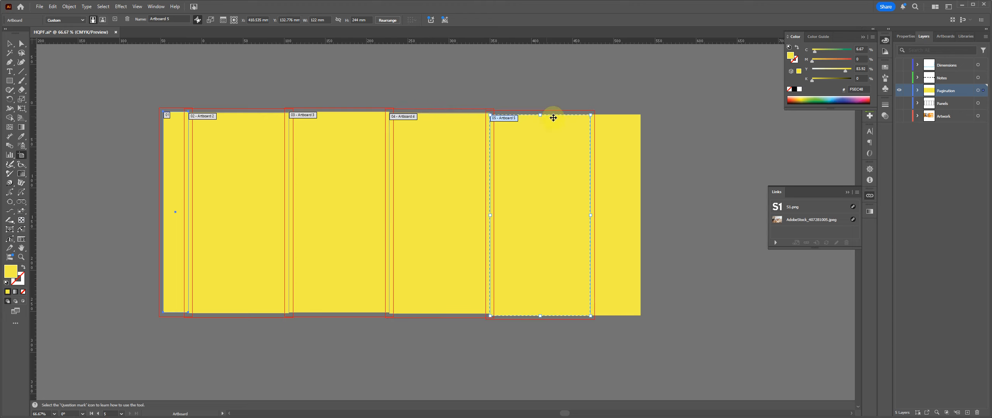
pyautogui.click(605, 116)
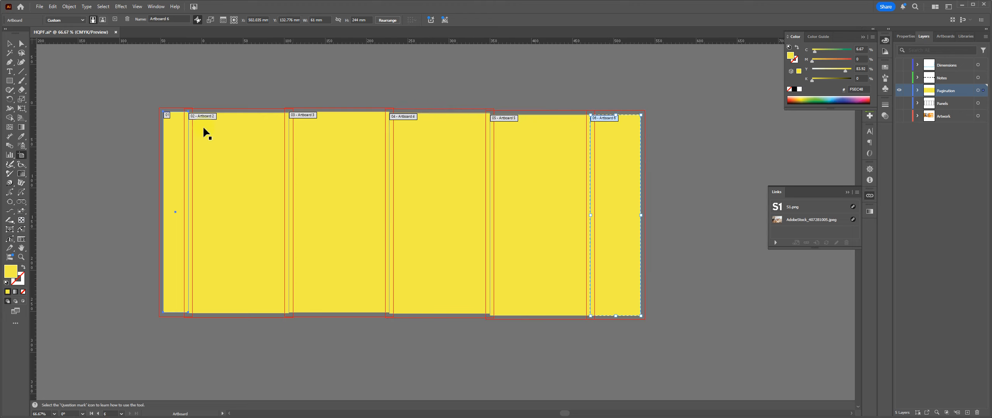
# Step: Set the document bleed back to 0.3 mm on all sides
pyautogui.hotkey('ctrl', 'alt', 'p')
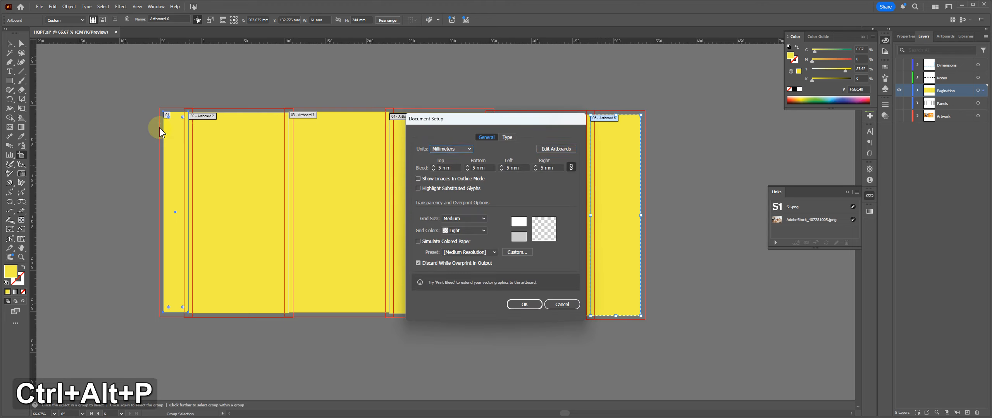
pyautogui.press('Tab')
pyautogui.write('3')
pyautogui.press('Return')
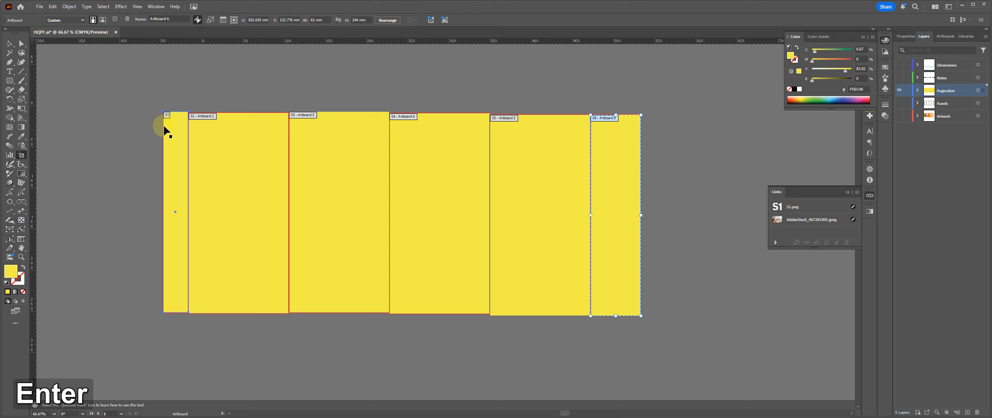
# Step: Leave artboard editing, hide the Pagination layer and show the Artwork layer
pyautogui.click(10, 43)
pyautogui.click(898, 91)
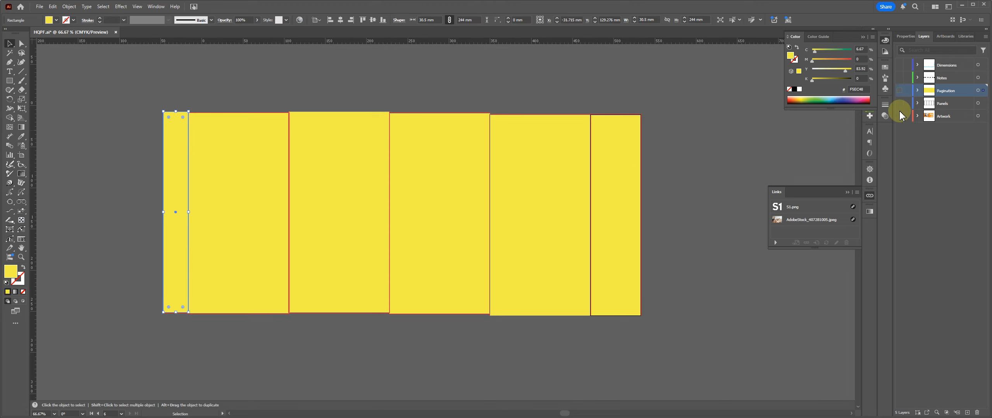
pyautogui.click(894, 117)
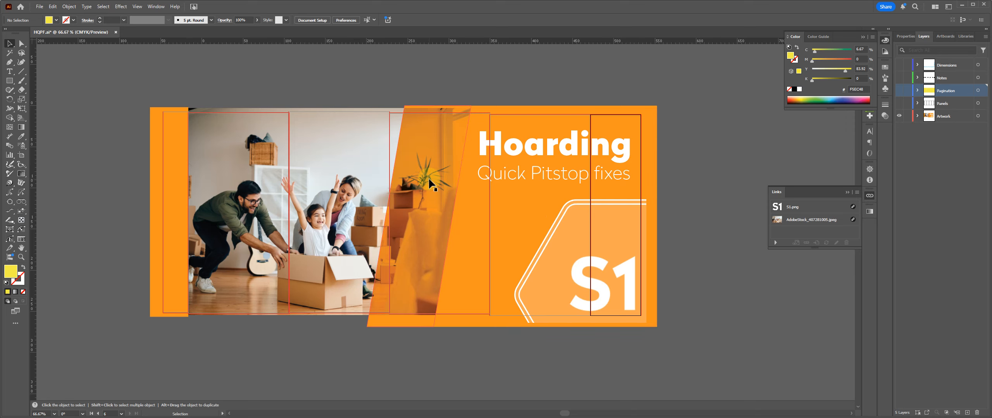
# Step: Save the document as HQPF Prod AW.ai in the WIP folder, in Illustrator 2020 format with PDF compatibility off
pyautogui.press('ctrl')
pyautogui.hotkey('ctrl', 'shift', 's')
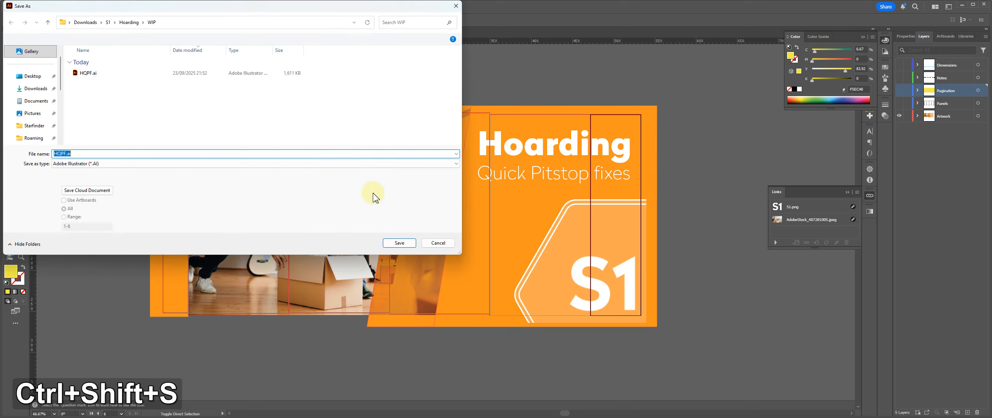
pyautogui.click(66, 154)
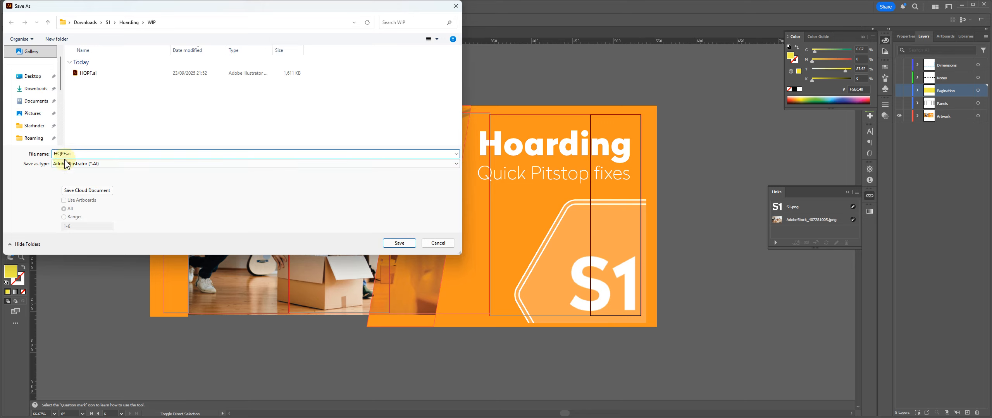
pyautogui.press('shift')
pyautogui.write('Prod AW')
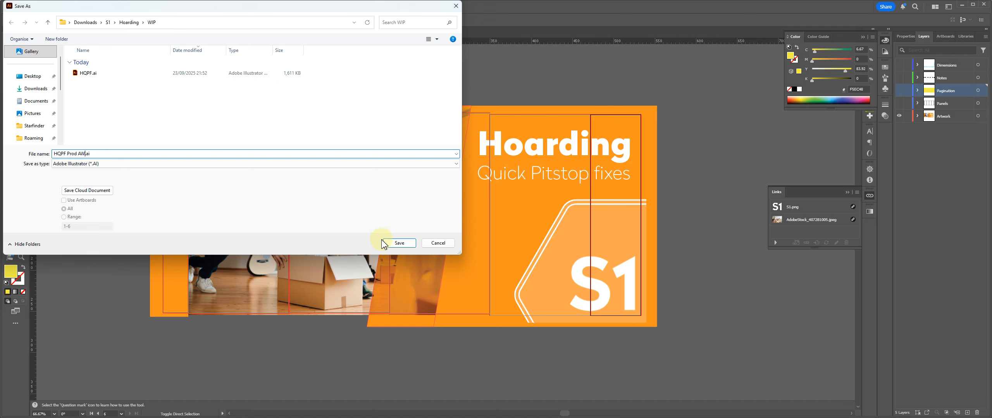
pyautogui.click(399, 243)
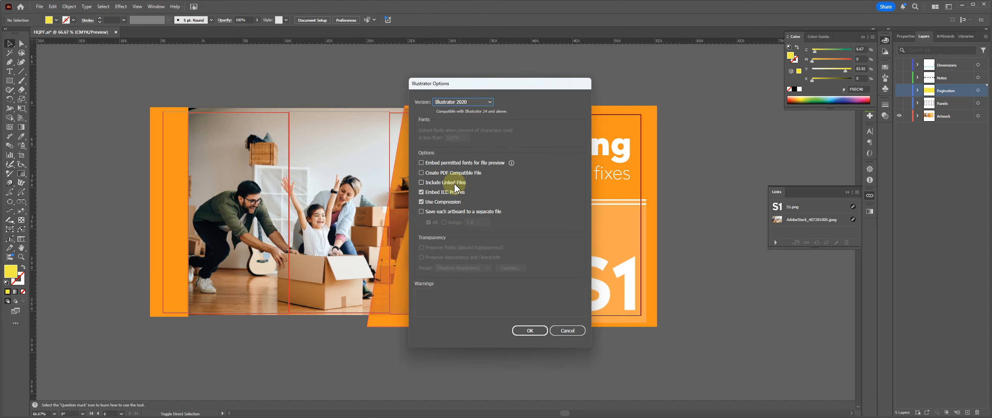
pyautogui.click(431, 174)
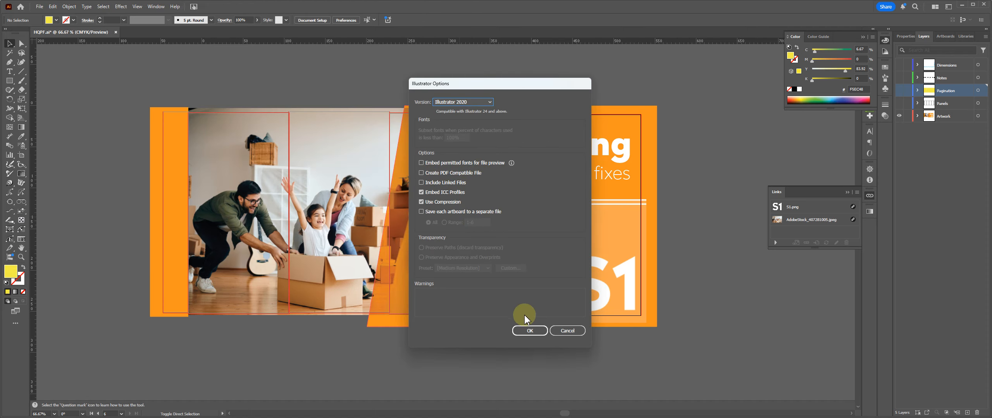
pyautogui.click(530, 330)
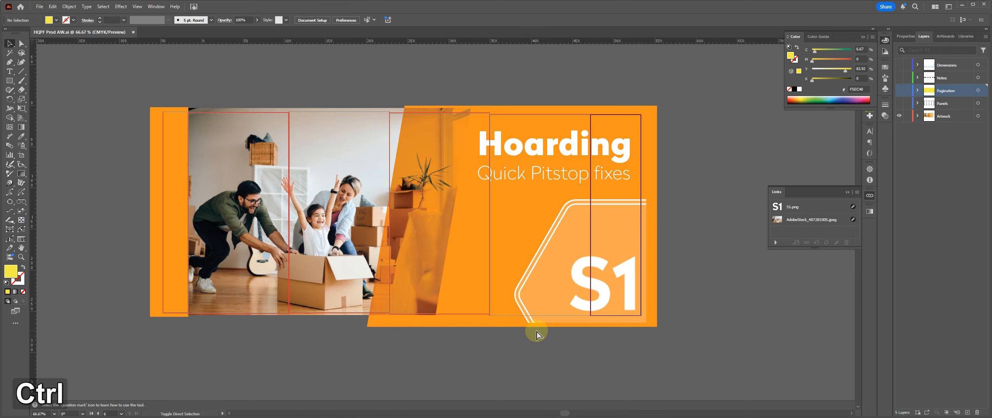
# Step: Start saving a copy of the document in the Hoarding project's Production Files folder, in Adobe PDF format
pyautogui.hotkey('ctrl', 'shift', 's')
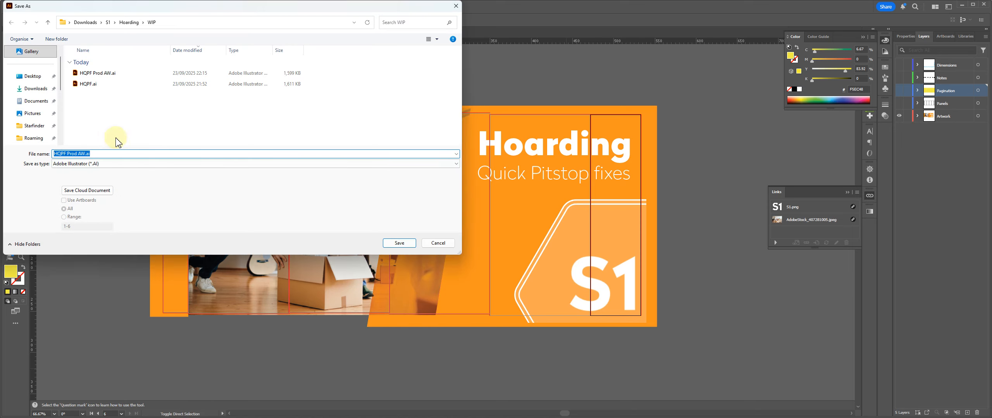
pyautogui.click(129, 22)
pyautogui.doubleClick(114, 84)
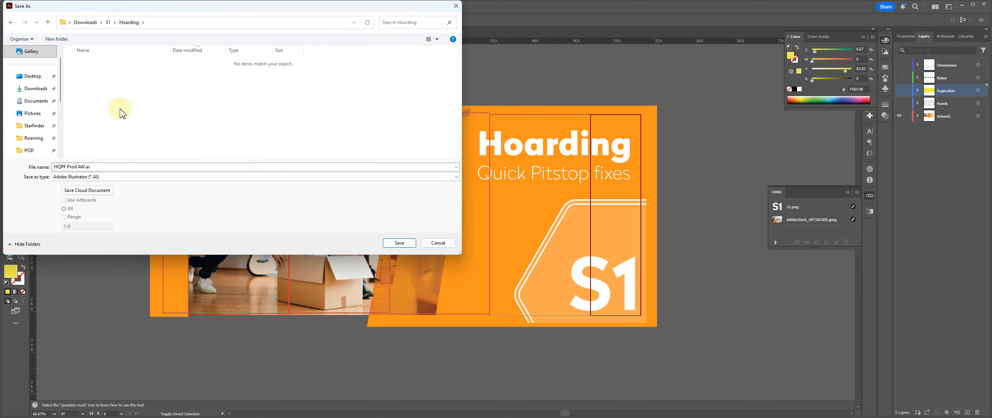
pyautogui.click(102, 176)
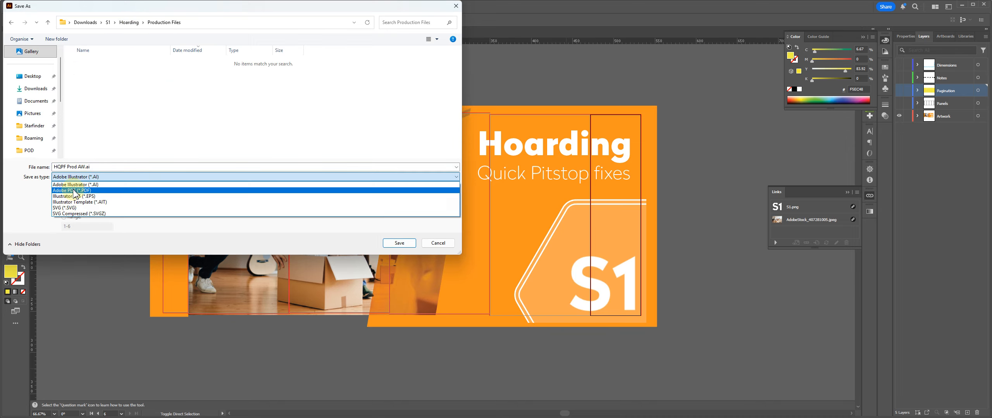
pyautogui.click(71, 190)
# Step: Name the PDF 12345 - Elevation A and save it with the 05 - Press Quality+Bleed 10th Scale preset
pyautogui.click(99, 167)
pyautogui.click(98, 167)
pyautogui.moveTo(99, 167); pyautogui.dragTo(42, 166)
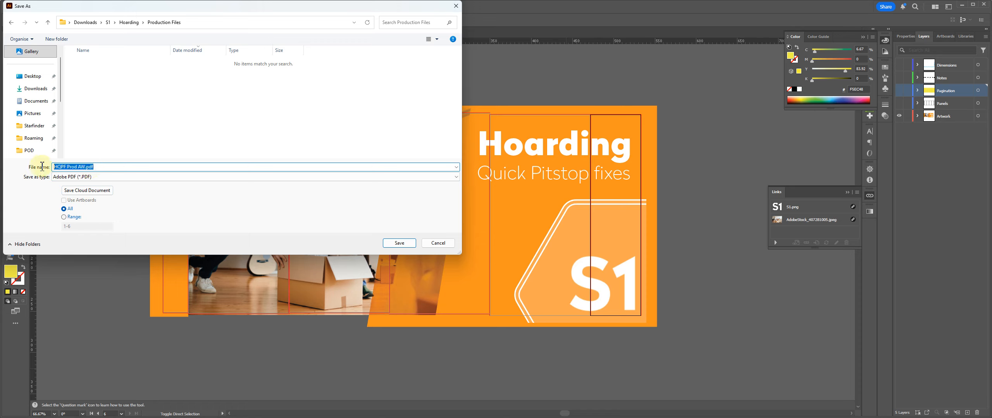
pyautogui.write('12345 -')
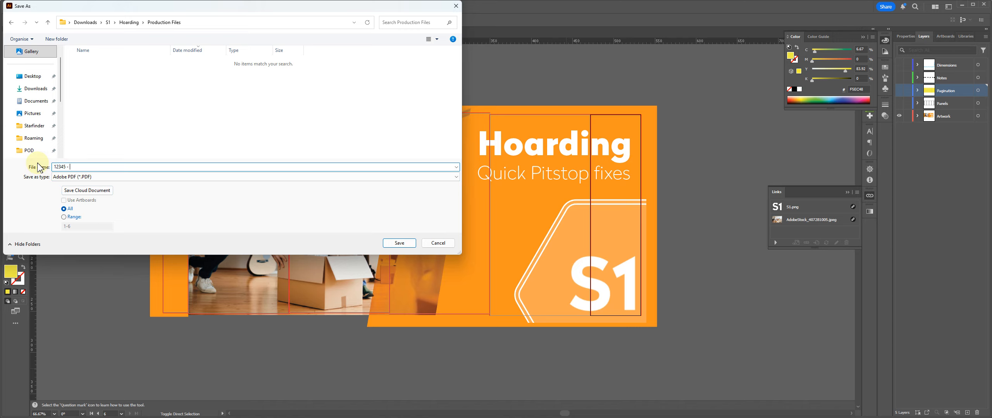
pyautogui.write('Elev')
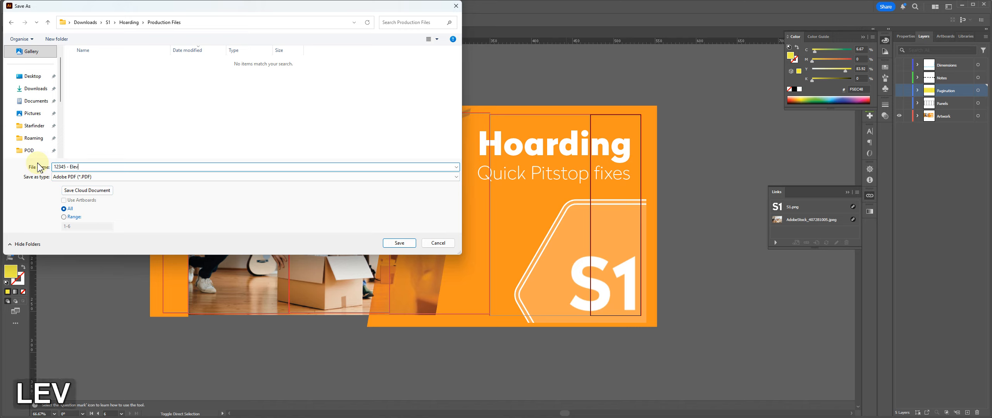
pyautogui.write('ation A')
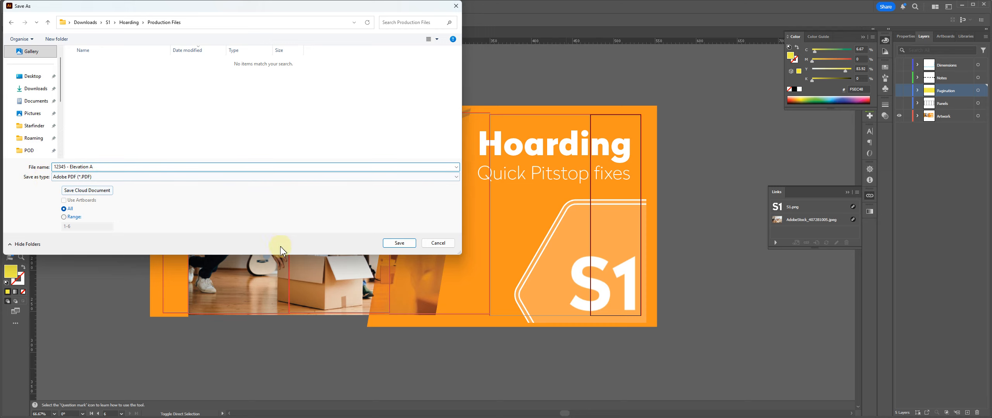
pyautogui.click(404, 243)
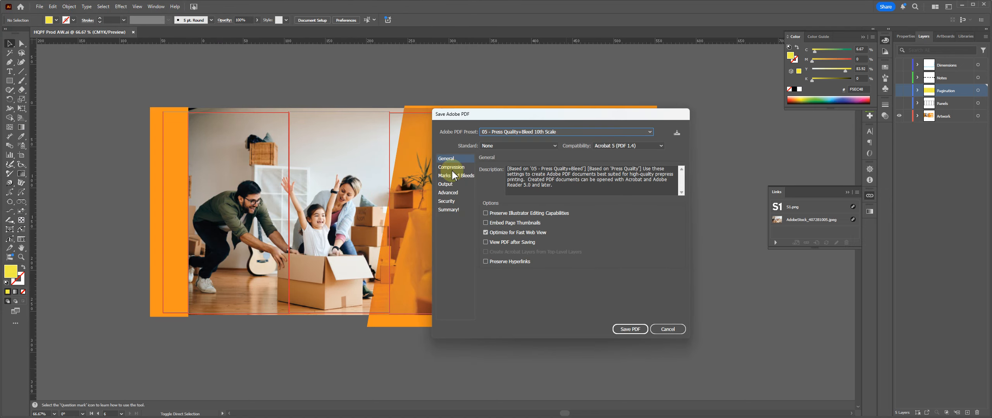
pyautogui.click(515, 133)
pyautogui.click(508, 133)
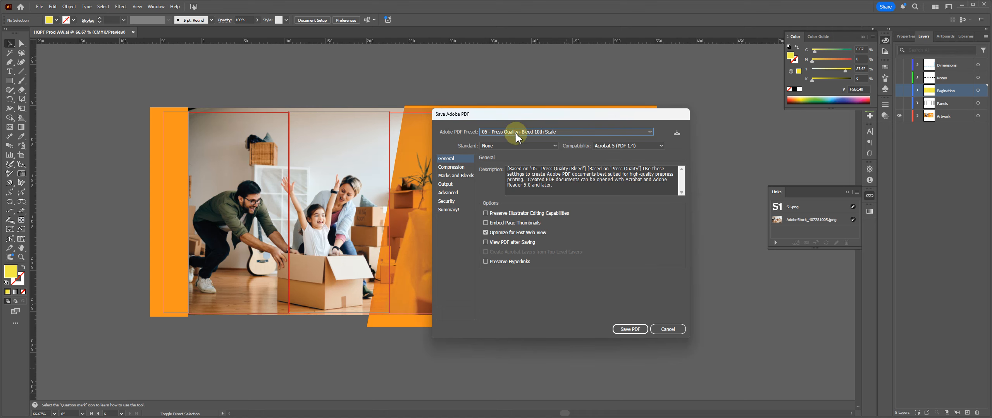
pyautogui.click(631, 330)
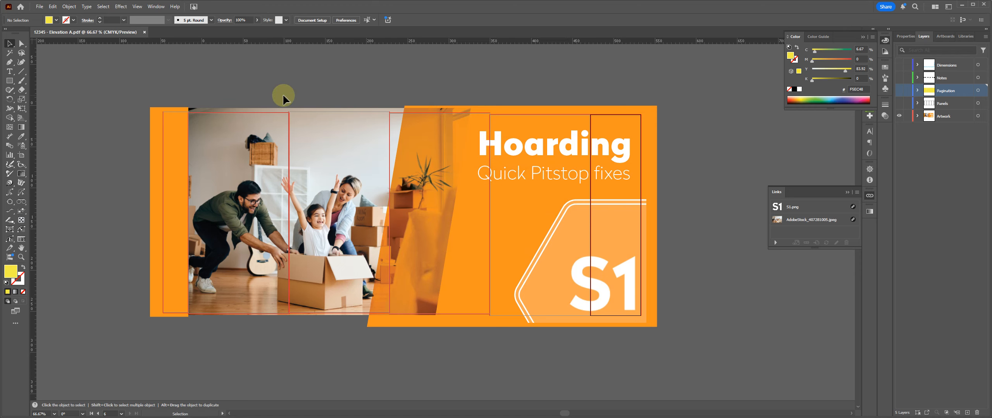
# Step: Switch to File Explorer, go to the Production Files folder and open 12345 - Elevation A.pdf in Acrobat
pyautogui.hotkey('alt', 'Tab')
pyautogui.hotkey('alt', 'Tab')
pyautogui.hotkey('alt', 'Tab')
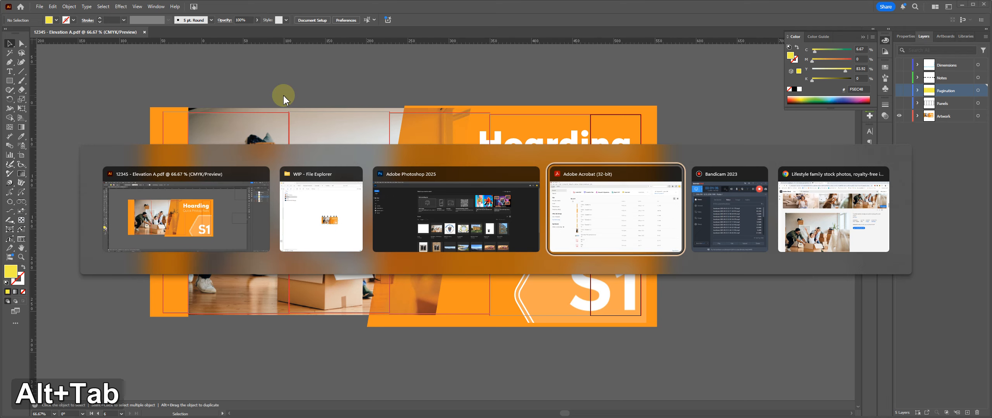
pyautogui.click(322, 224)
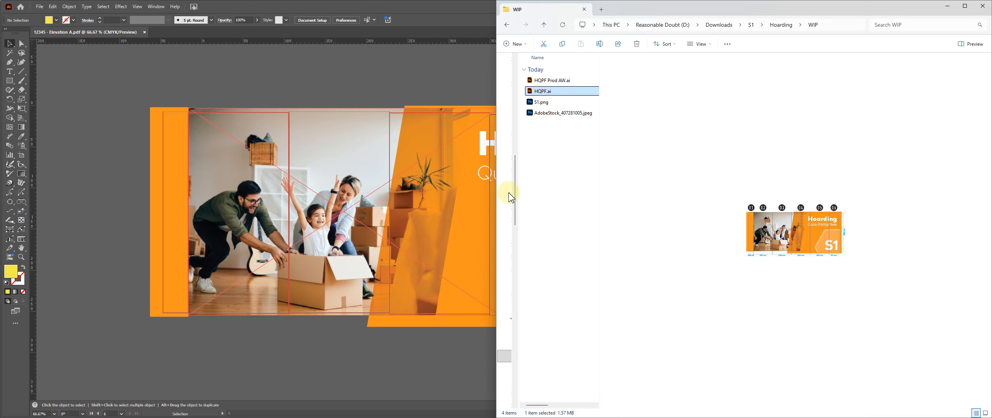
pyautogui.click(549, 134)
pyautogui.click(772, 26)
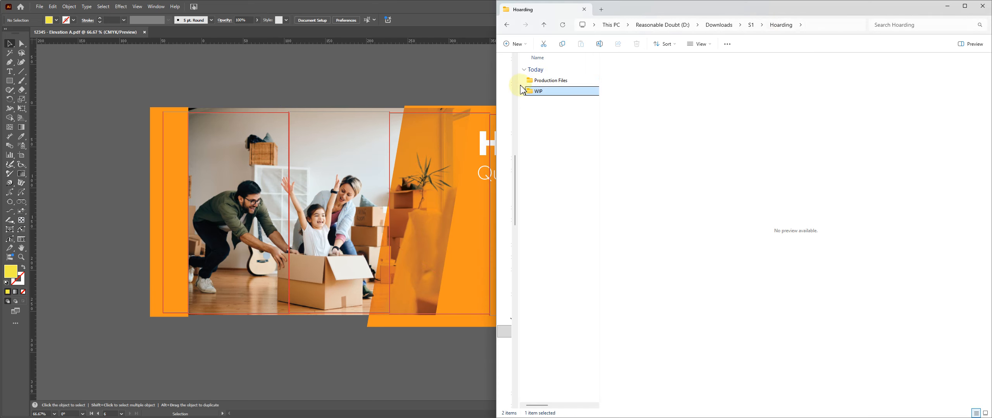
pyautogui.doubleClick(544, 82)
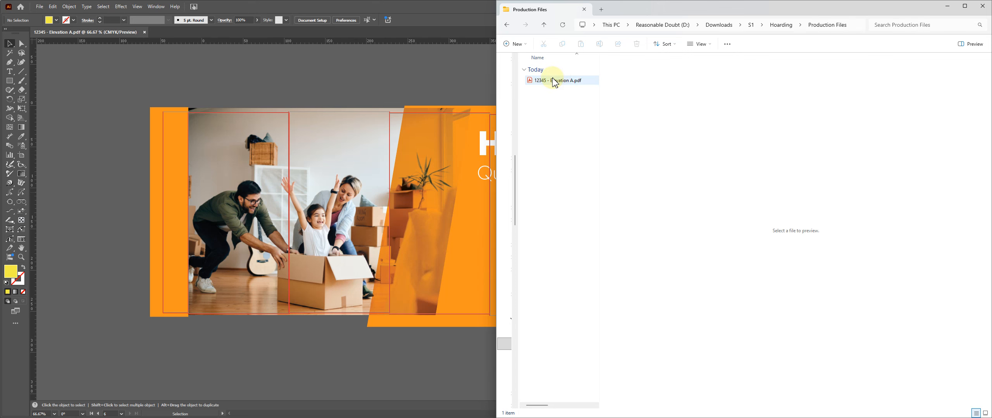
pyautogui.click(546, 83)
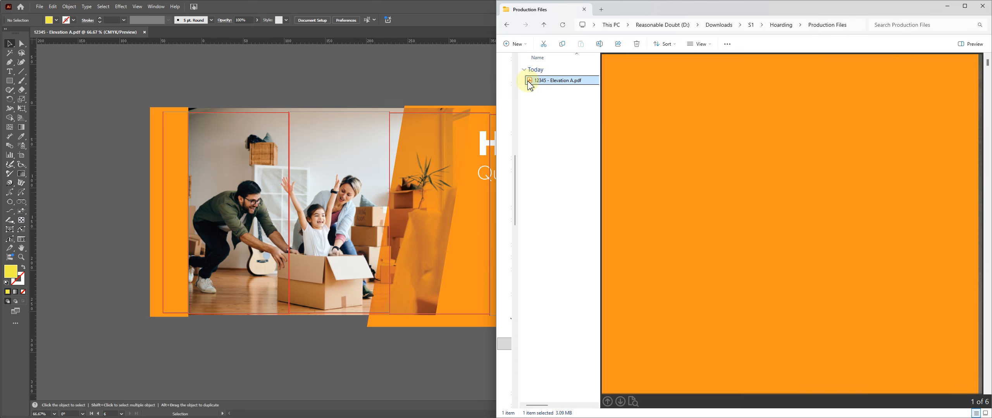
pyautogui.doubleClick(531, 86)
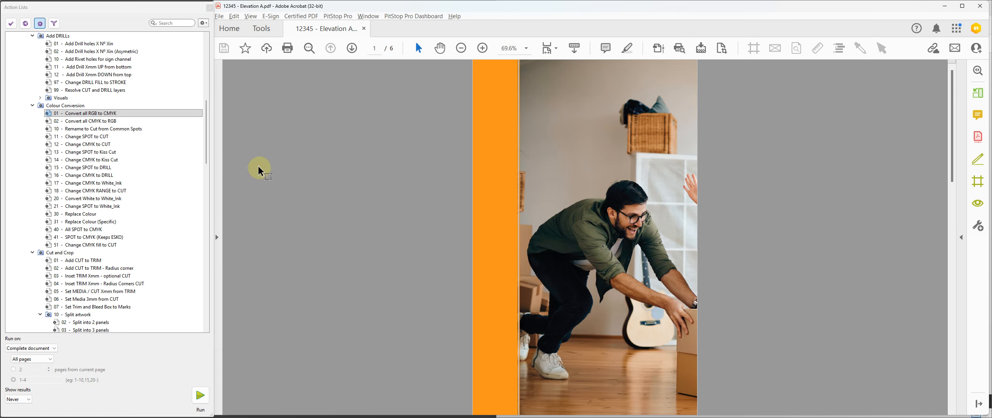
# Step: Preflight the PDF with the 750dpi profile and inspect the RGB images reported on pages 5 and 6
pyautogui.click(679, 49)
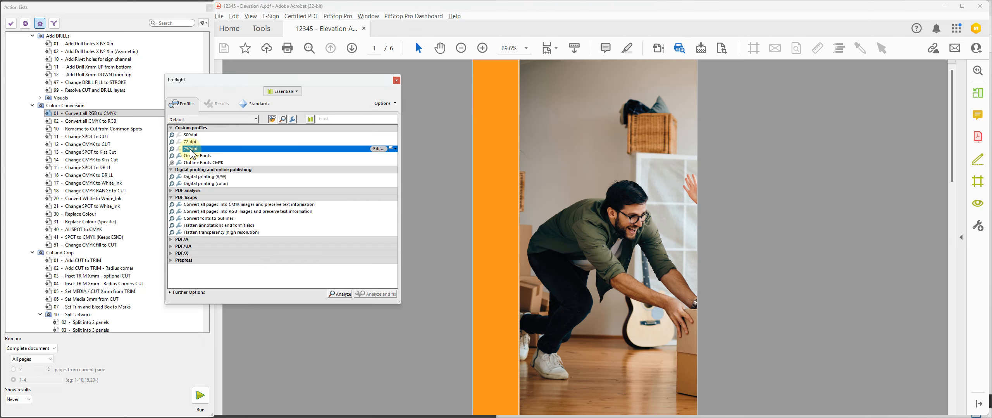
pyautogui.doubleClick(190, 149)
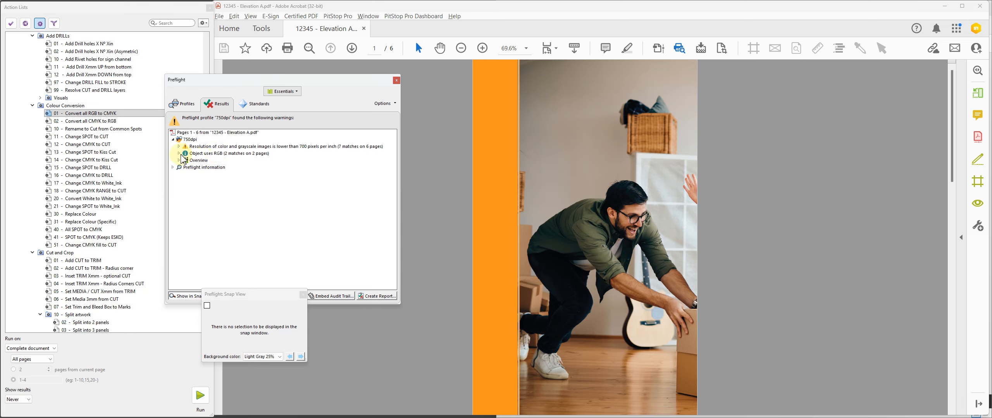
pyautogui.click(179, 153)
pyautogui.click(238, 167)
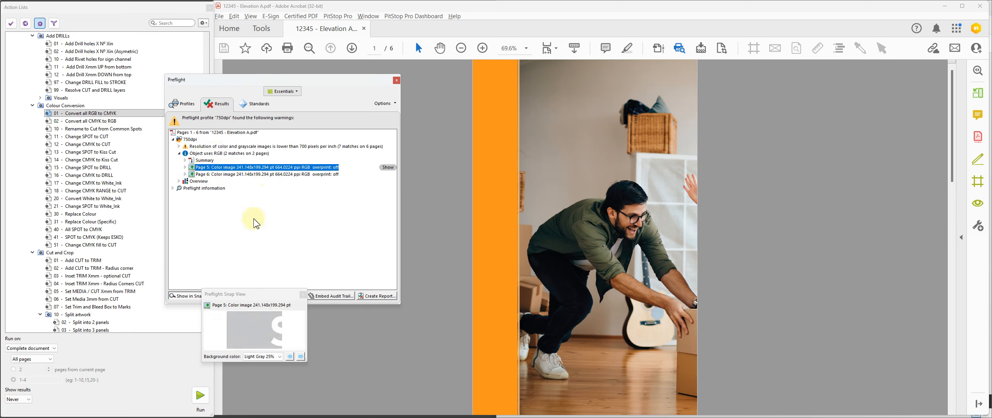
pyautogui.click(257, 174)
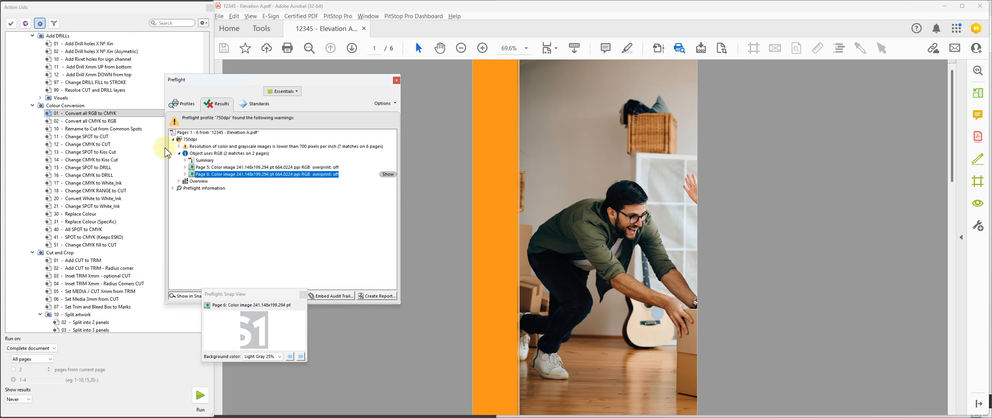
# Step: Examine the images reported under the low-resolution warning on pages 3 to 6, and close Preflight
pyautogui.click(179, 146)
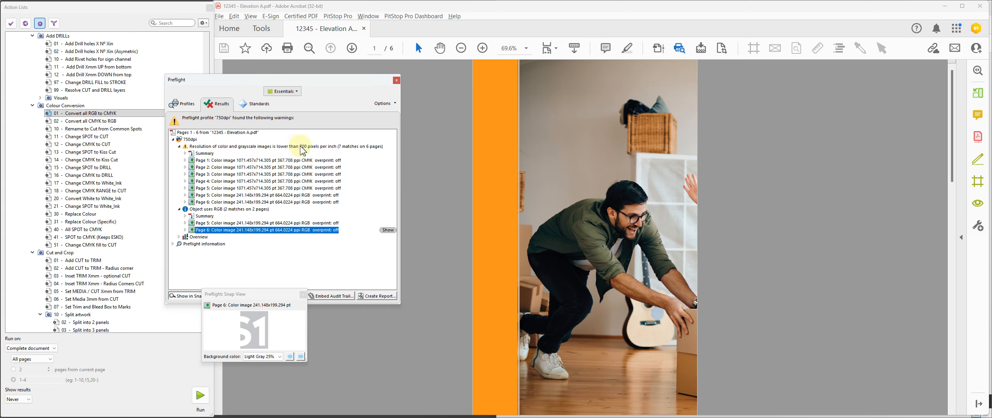
pyautogui.click(277, 202)
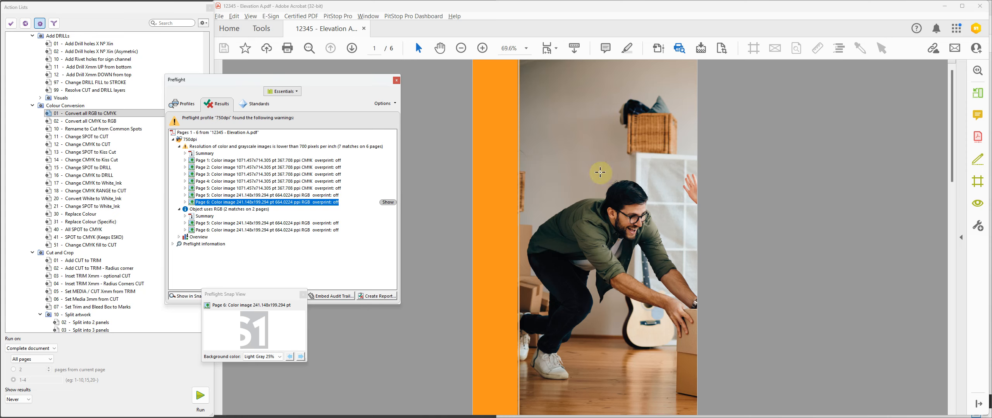
pyautogui.click(287, 189)
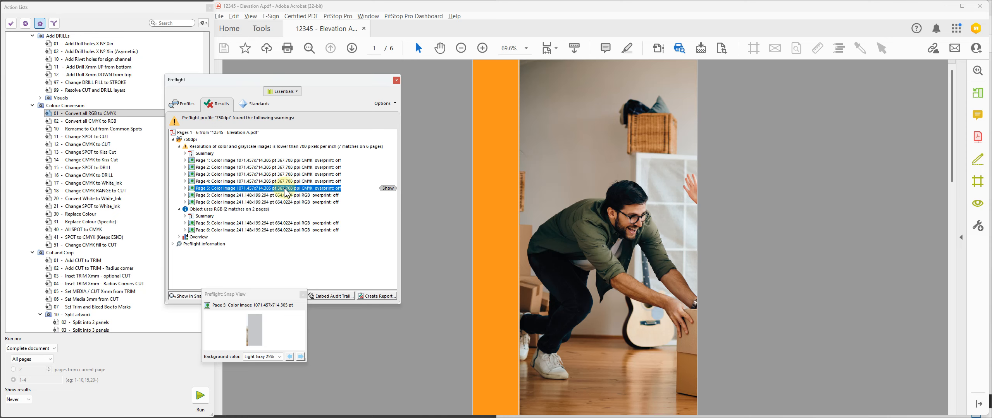
pyautogui.press('Up')
pyautogui.press('Up')
pyautogui.press('Up')
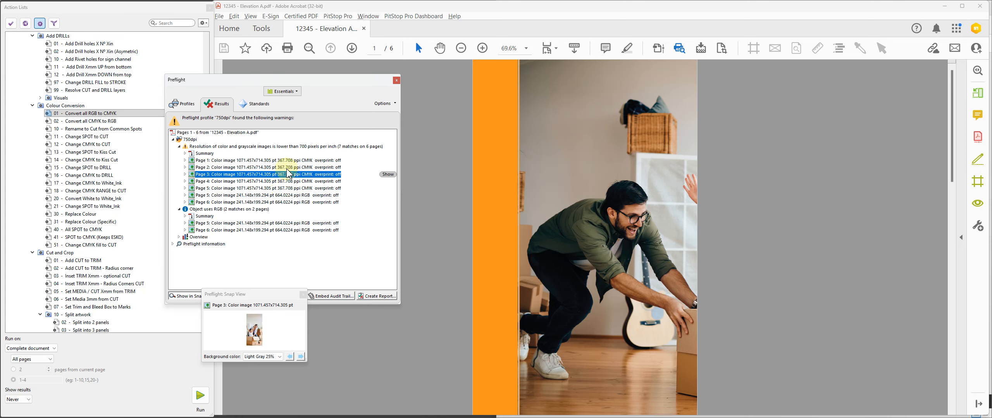
pyautogui.click(396, 80)
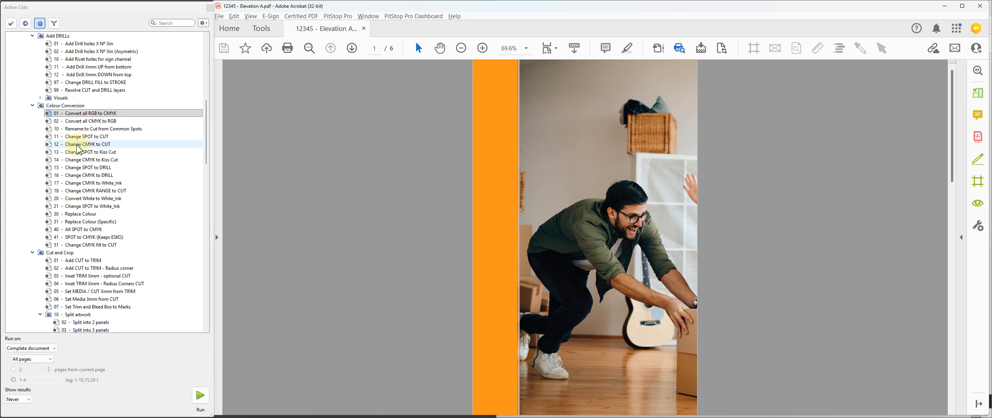
# Step: Run the PitStop actions Convert all RGB to CMYK and Resample only low to 500ppi on all pages of the document
pyautogui.click(115, 114)
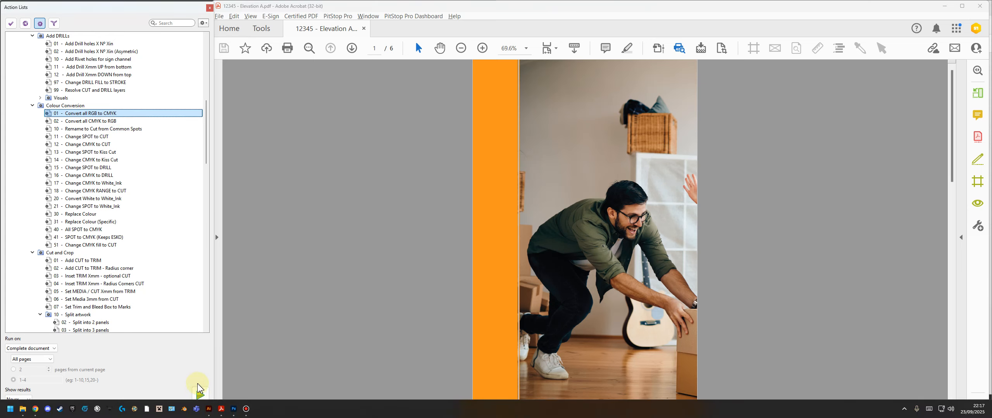
pyautogui.click(200, 395)
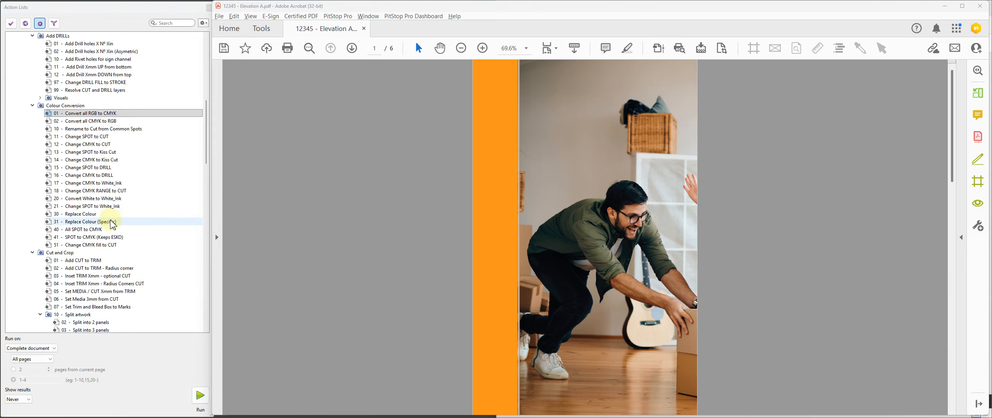
pyautogui.scroll(-9, 112, 224)
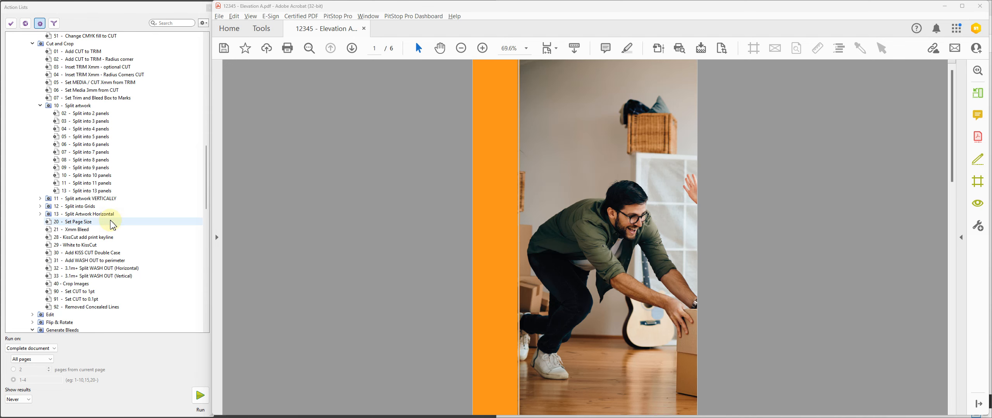
pyautogui.scroll(-11, 112, 224)
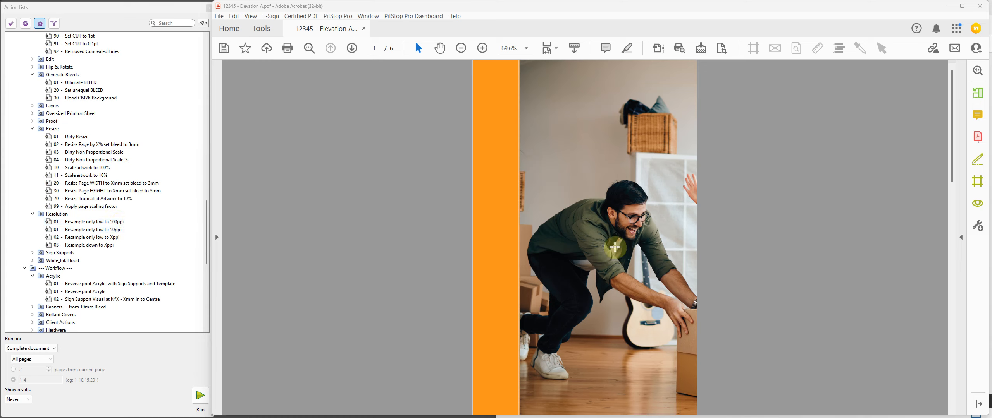
pyautogui.click(67, 223)
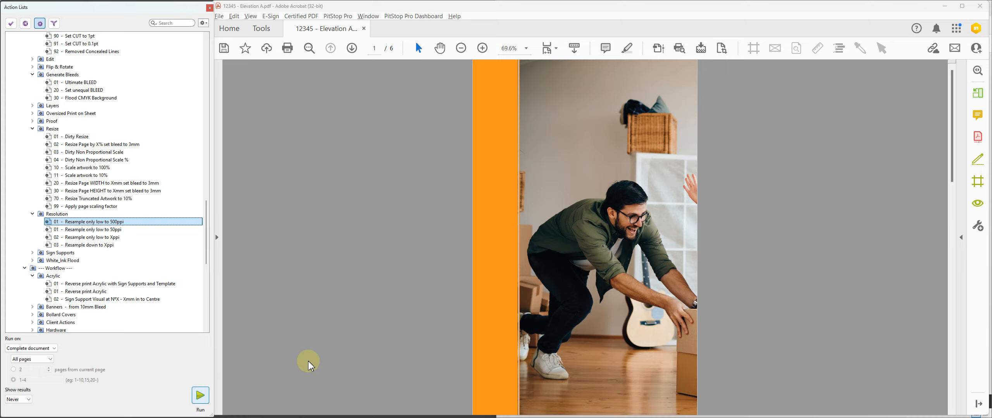
pyautogui.click(200, 398)
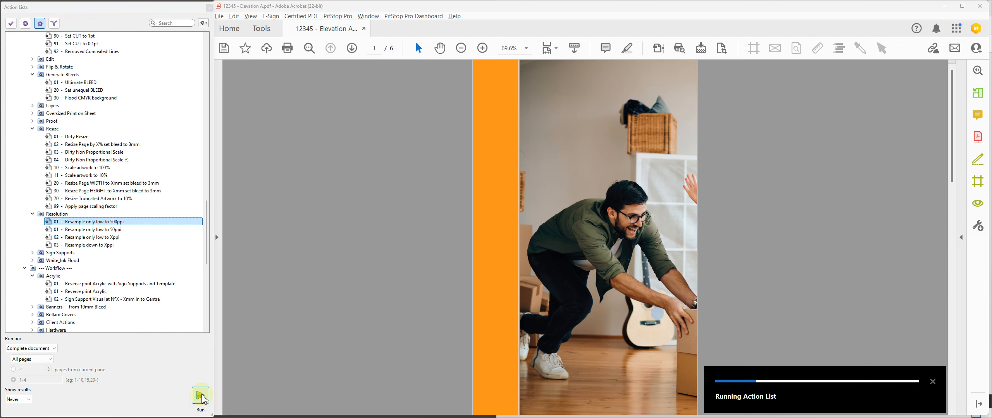
# Step: Run the 750dpi preflight again, check the colour mode and resolution of the reported images, and close Preflight
pyautogui.click(679, 48)
pyautogui.click(340, 294)
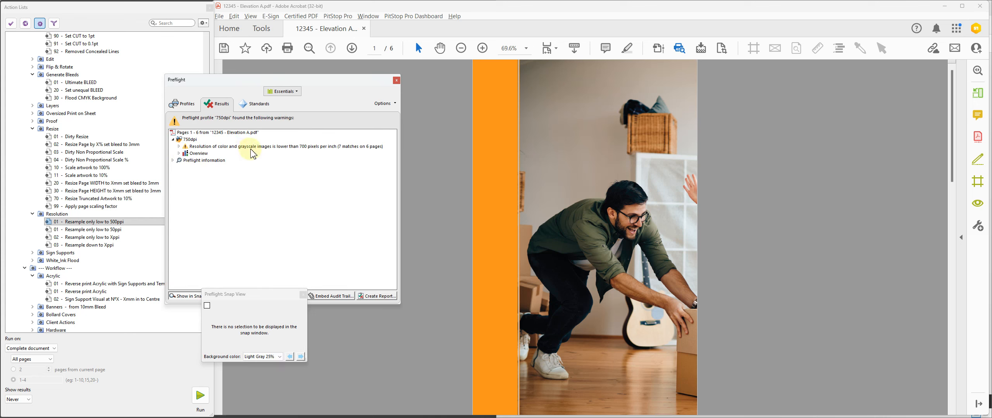
pyautogui.click(180, 147)
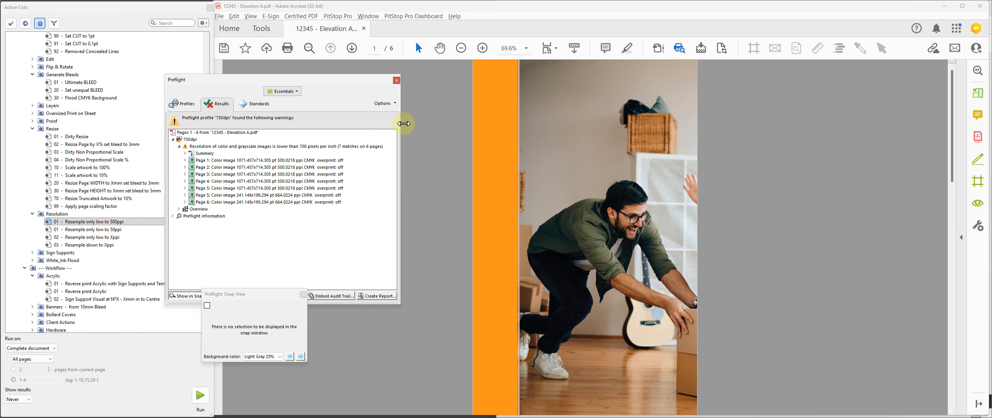
pyautogui.click(396, 80)
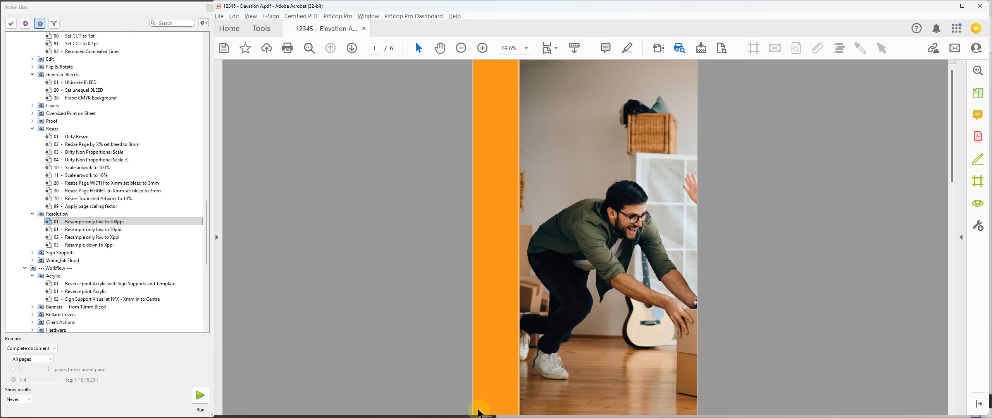
# Step: Run the Hoarding action Add Panel Number to 10thSCALE artwork Bottom Left on pages 1-R1, tagged with document name and page number, left trim 0
pyautogui.scroll(-3, 84, 252)
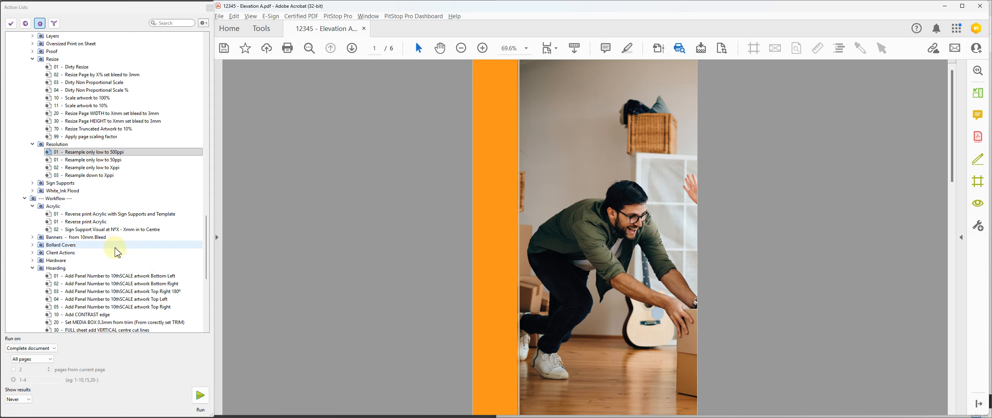
pyautogui.scroll(-3, 76, 221)
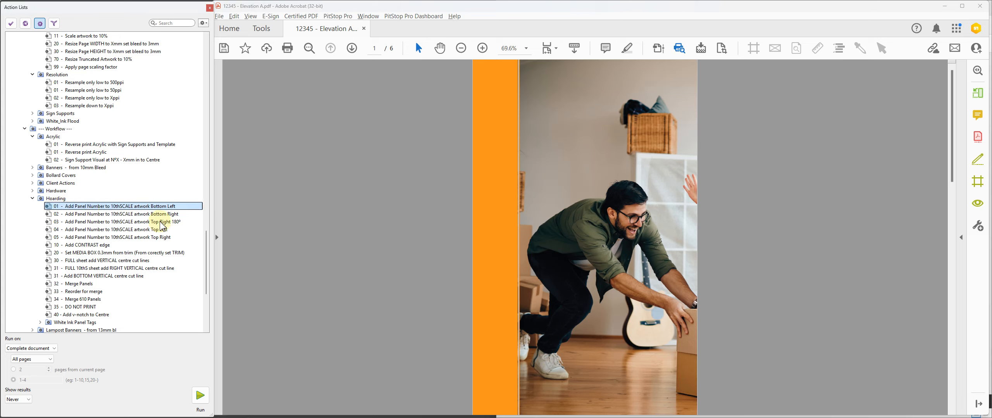
pyautogui.click(112, 207)
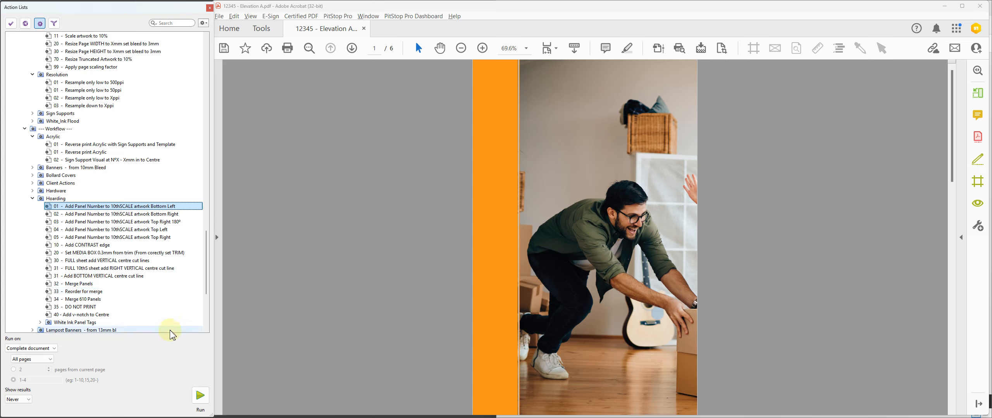
pyautogui.click(199, 395)
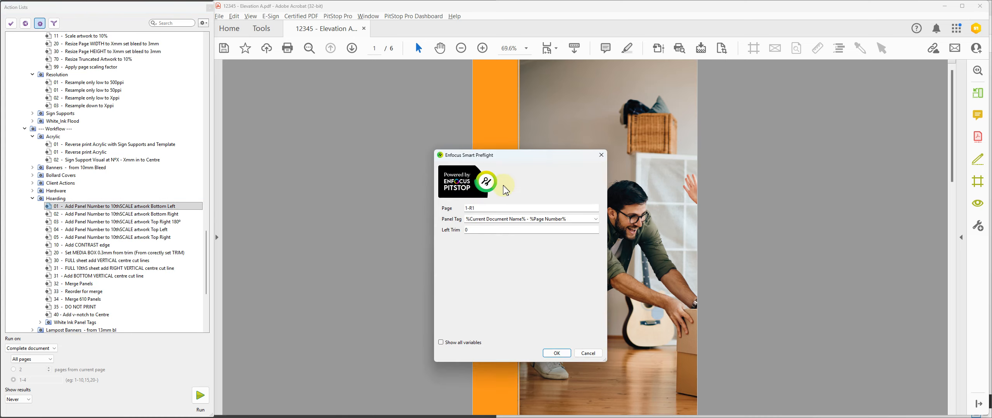
pyautogui.click(556, 354)
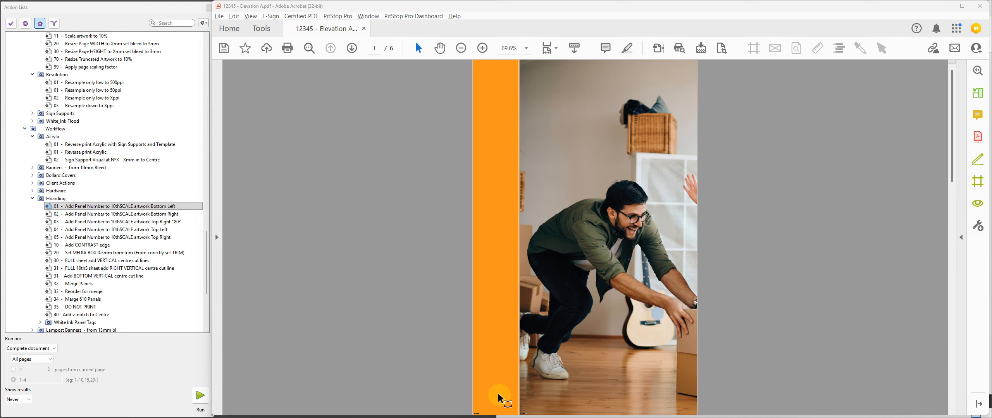
# Step: Inspect the panel number tags in the bottom-left corners of the first two panels up close
pyautogui.hotkey('ctrl', 'space')
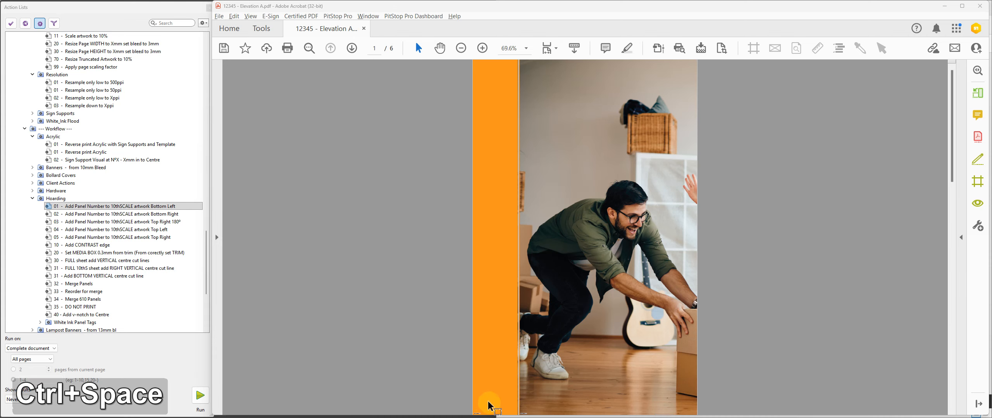
pyautogui.hotkey('ctrl', 'space')
pyautogui.hotkey('ctrl', 'space')
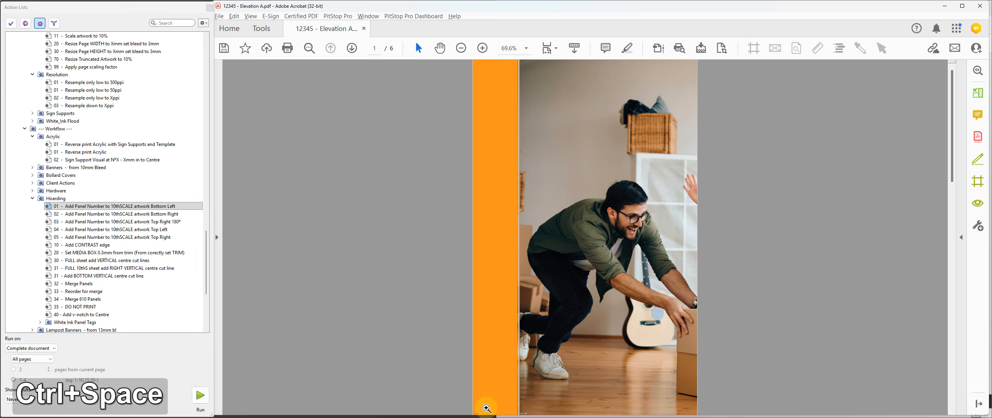
pyautogui.moveTo(470, 410); pyautogui.dragTo(476, 417)
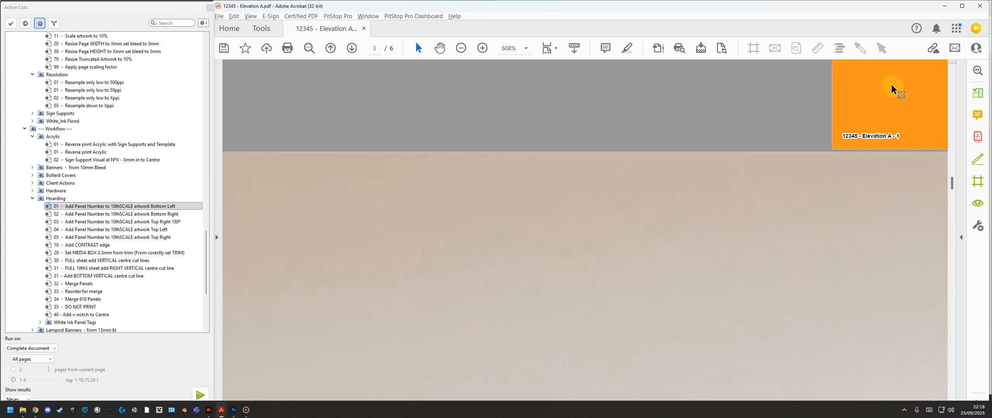
pyautogui.press('space')
pyautogui.moveTo(848, 114); pyautogui.dragTo(427, 214)
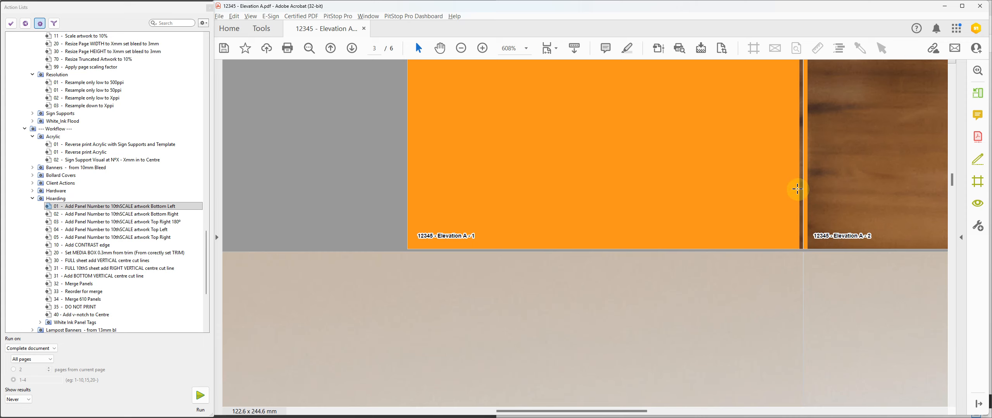
pyautogui.hotkey('ctrl', '0')
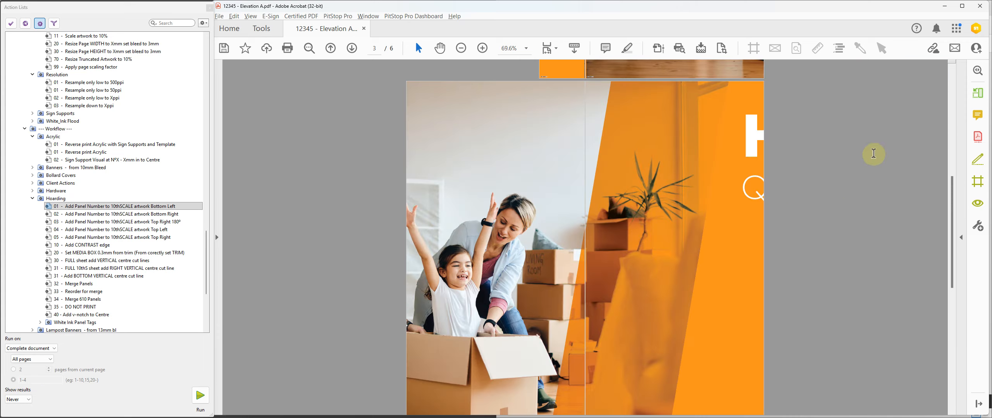
# Step: Run the Add CONTRAST edge action on page 1 with RIGHT Contrast Edge set to Yes and a 0.01 mm bleed trim inset
pyautogui.scroll(10, 672, 320)
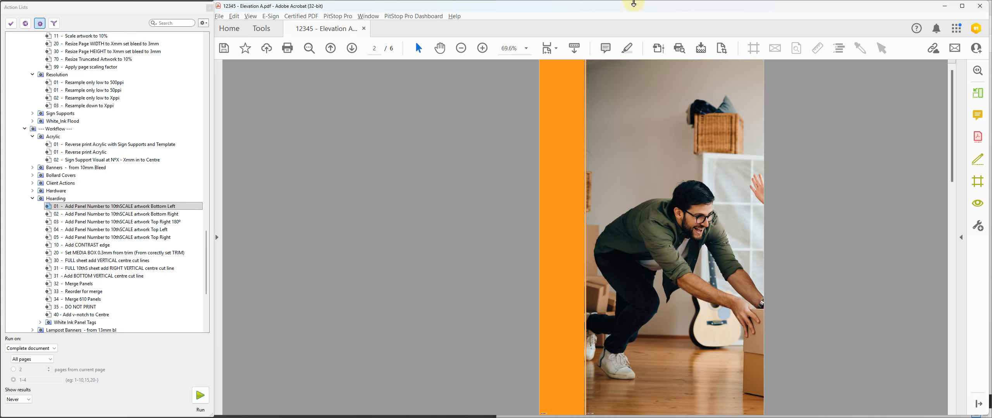
pyautogui.hotkey('ctrl', 'space')
pyautogui.moveTo(601, 83); pyautogui.dragTo(574, 60)
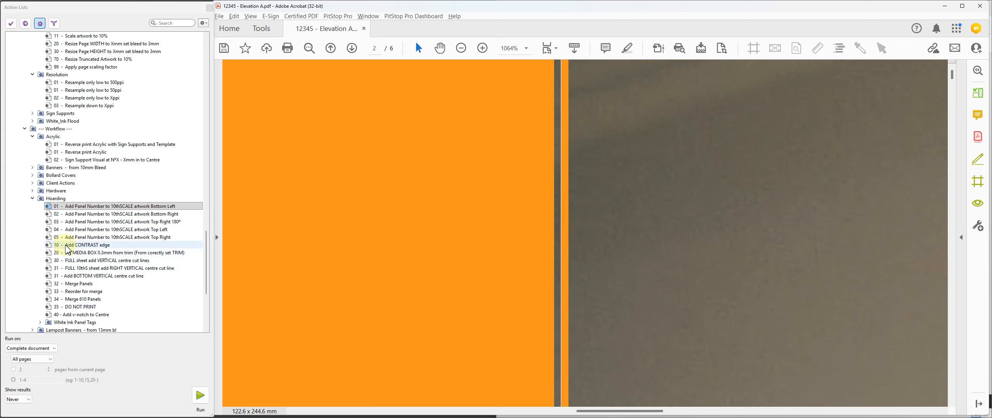
pyautogui.click(88, 246)
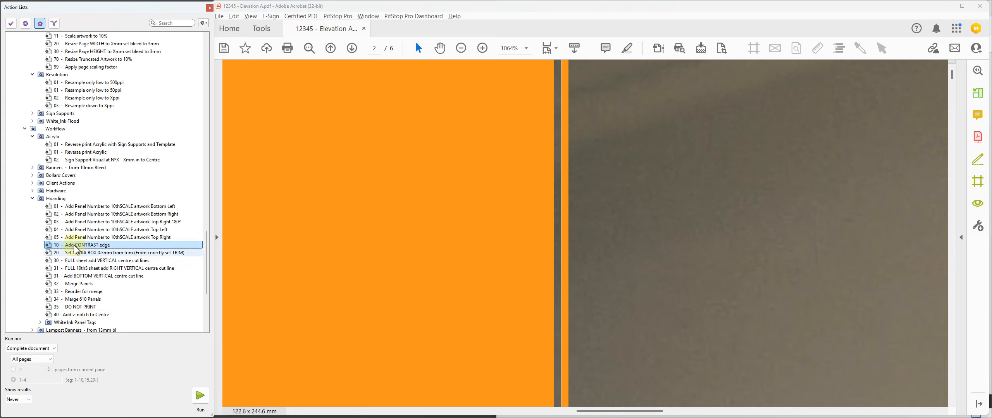
pyautogui.click(201, 395)
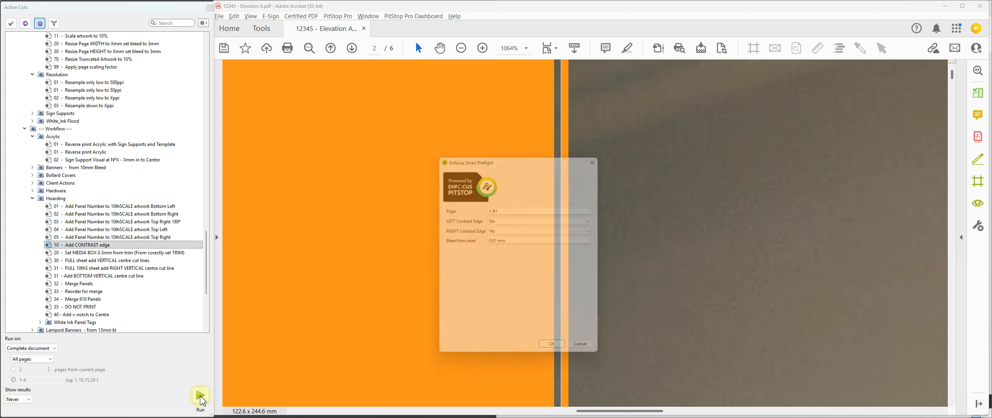
pyautogui.doubleClick(500, 210)
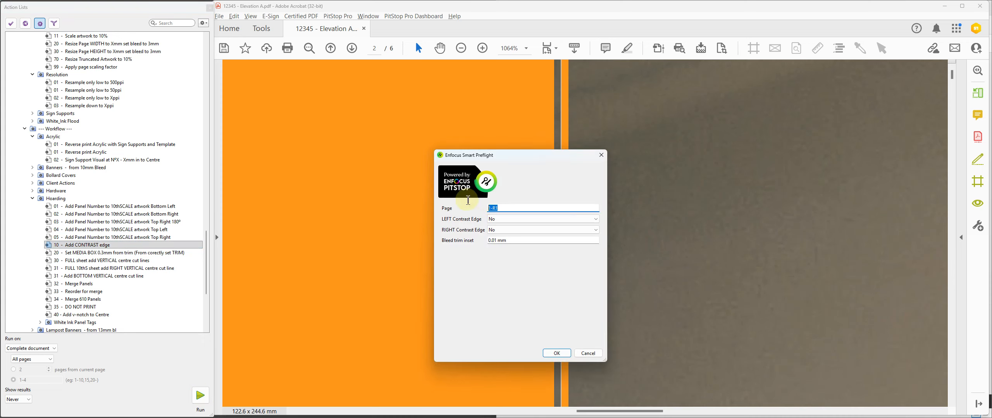
pyautogui.write('1')
pyautogui.click(493, 230)
pyautogui.click(495, 244)
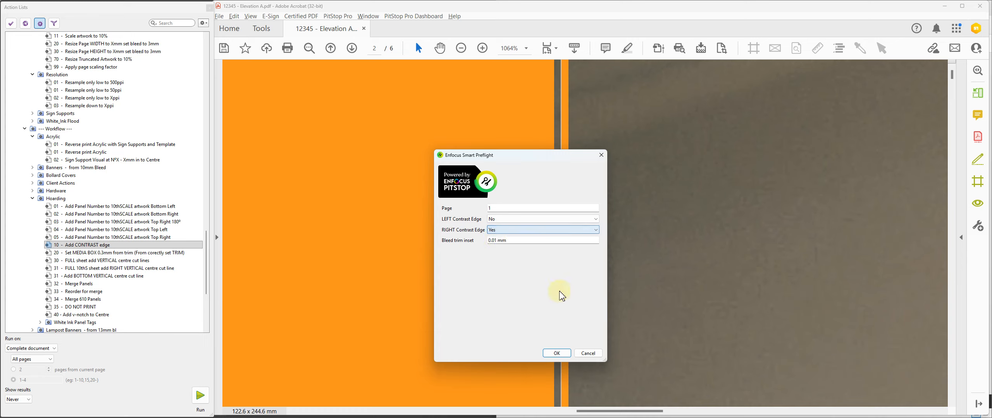
pyautogui.click(564, 354)
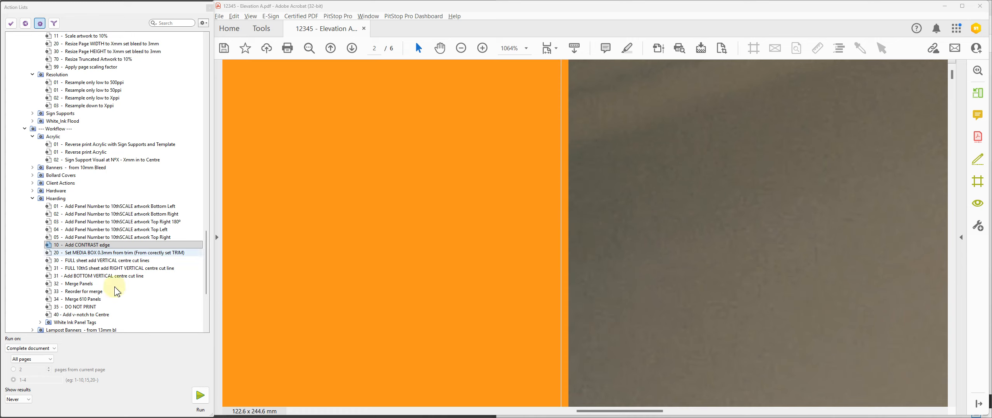
# Step: Run the Add CONTRAST edge action on page 2 with LEFT Contrast Edge set to Yes and a 0.01 mm bleed trim inset
pyautogui.click(200, 396)
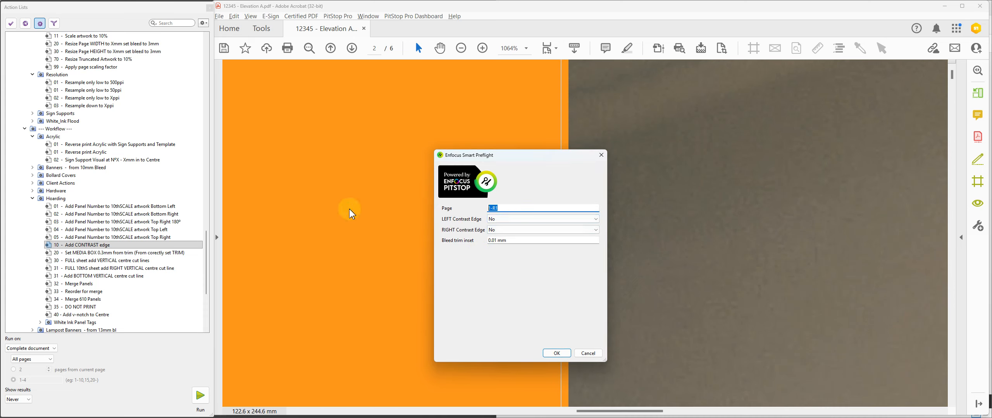
pyautogui.write('2')
pyautogui.click(504, 220)
pyautogui.click(504, 227)
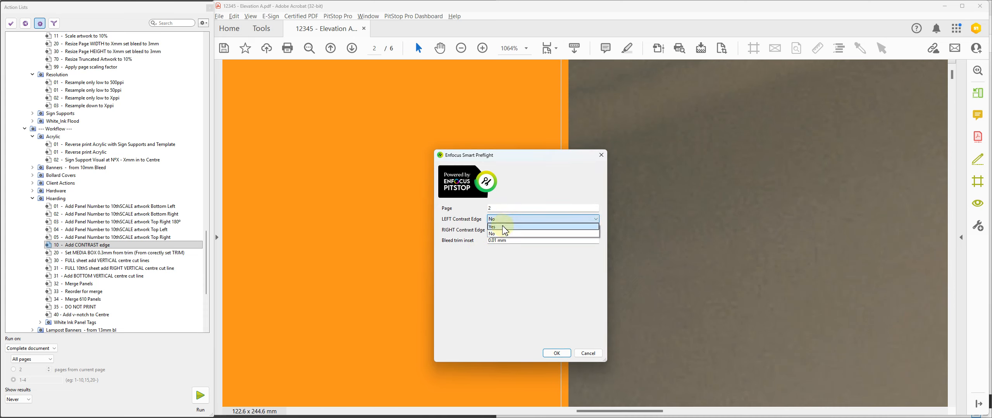
pyautogui.click(564, 353)
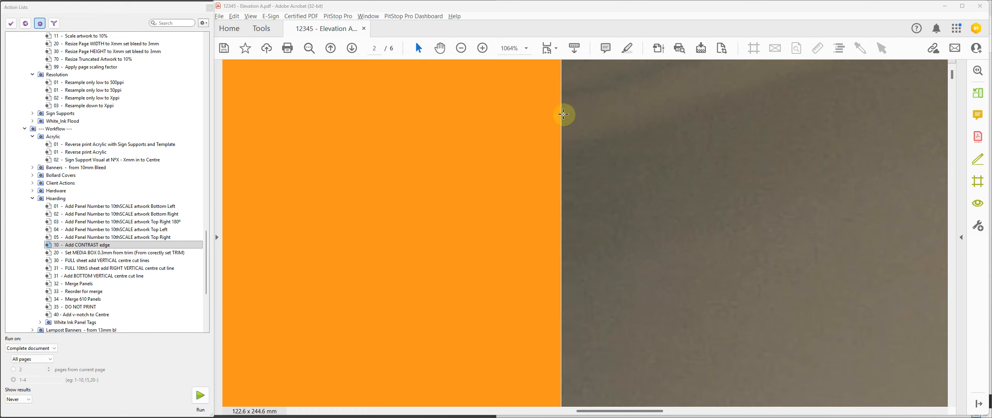
# Step: Review the join between panels 1 and 2 and look over the remaining hoarding panels at 50% zoom
pyautogui.hotkey('ctrl', '0')
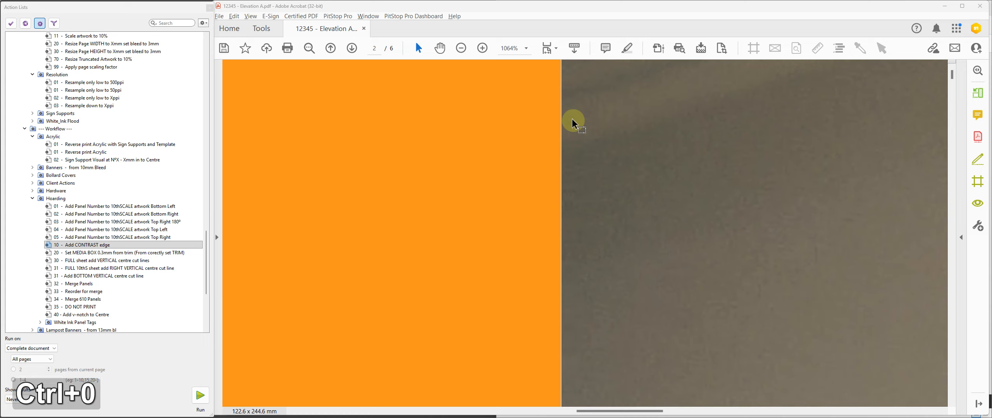
pyautogui.hotkey('ctrl', '0')
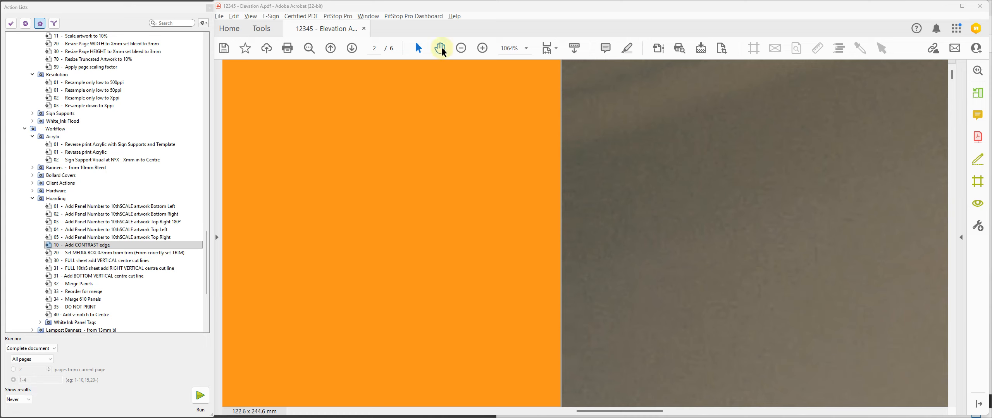
pyautogui.click(461, 48)
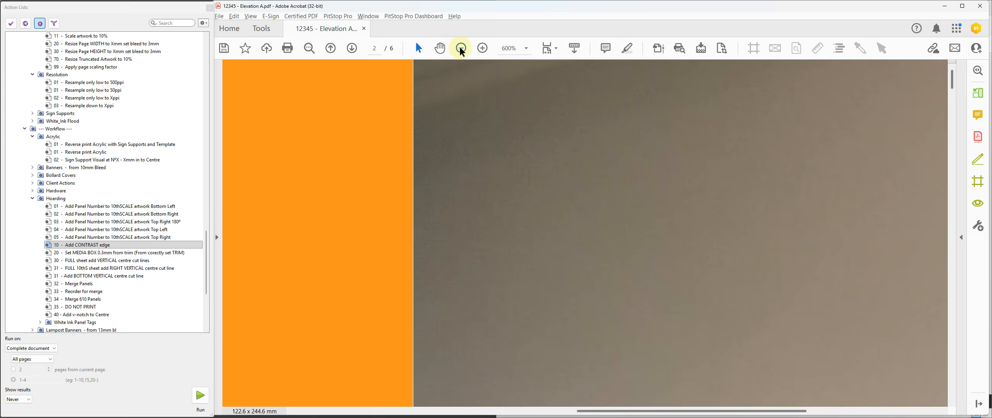
pyautogui.click(461, 48)
pyautogui.click(460, 48)
pyautogui.click(460, 48)
pyautogui.click(459, 48)
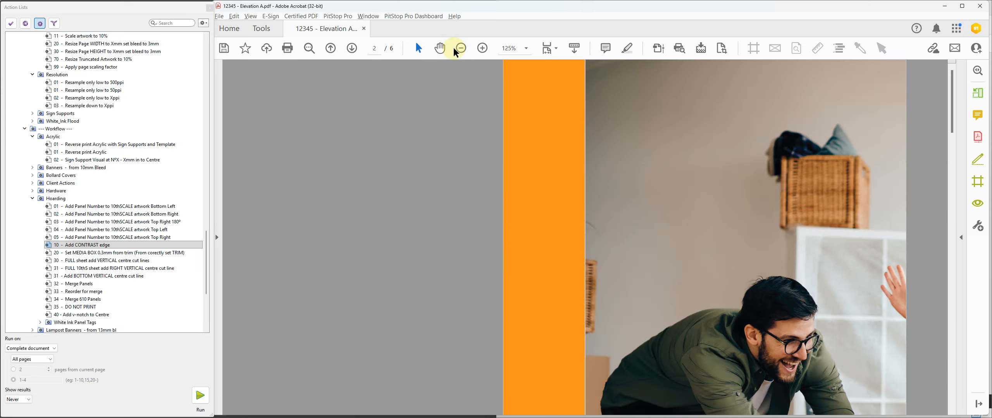
pyautogui.click(460, 48)
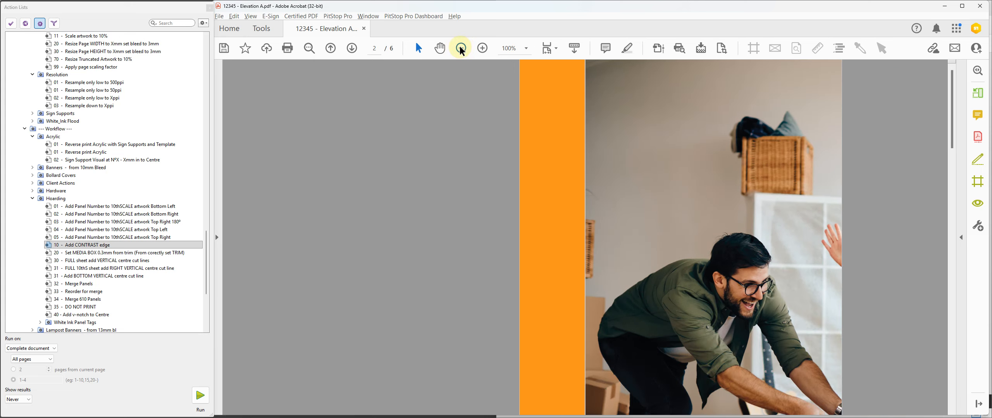
pyautogui.click(461, 48)
pyautogui.click(461, 48)
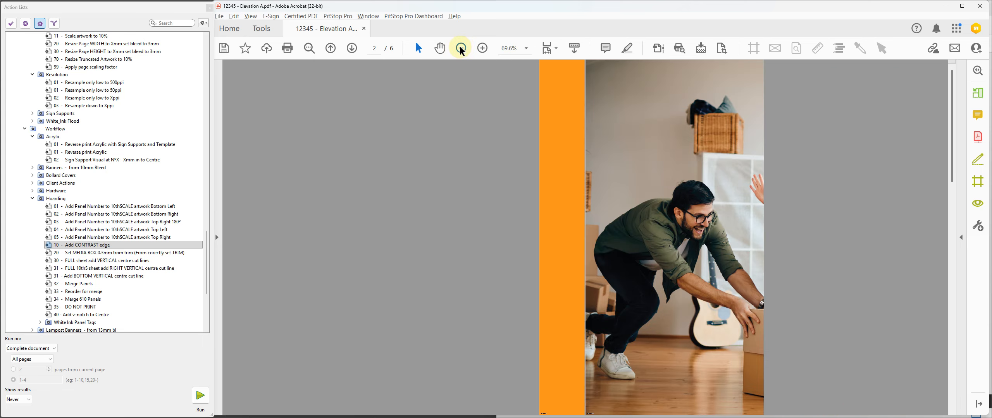
pyautogui.click(460, 48)
pyautogui.scroll(-5, 595, 248)
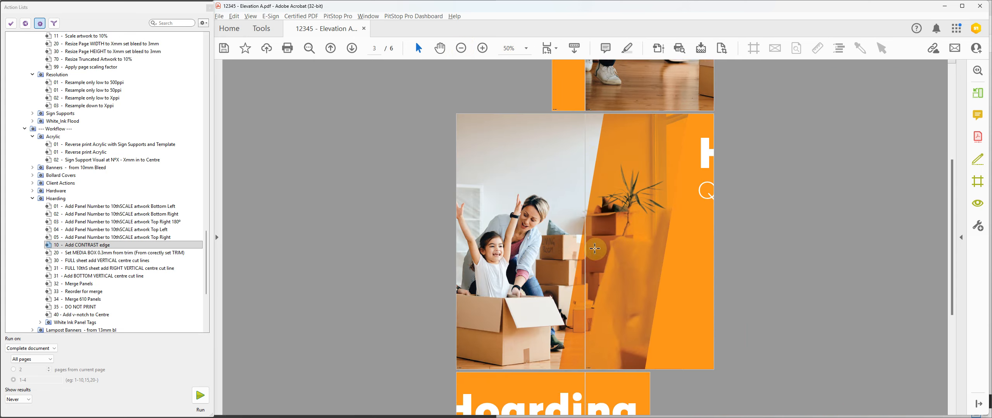
pyautogui.scroll(-5, 595, 249)
pyautogui.scroll(3, 601, 184)
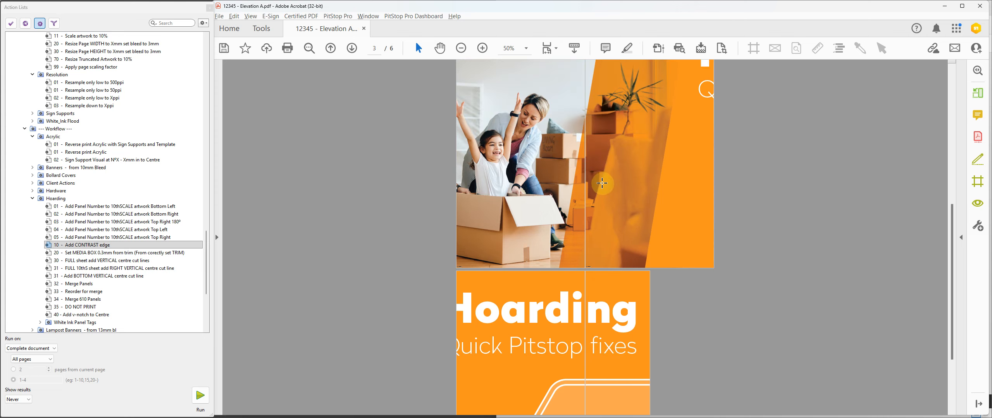
pyautogui.scroll(5, 602, 184)
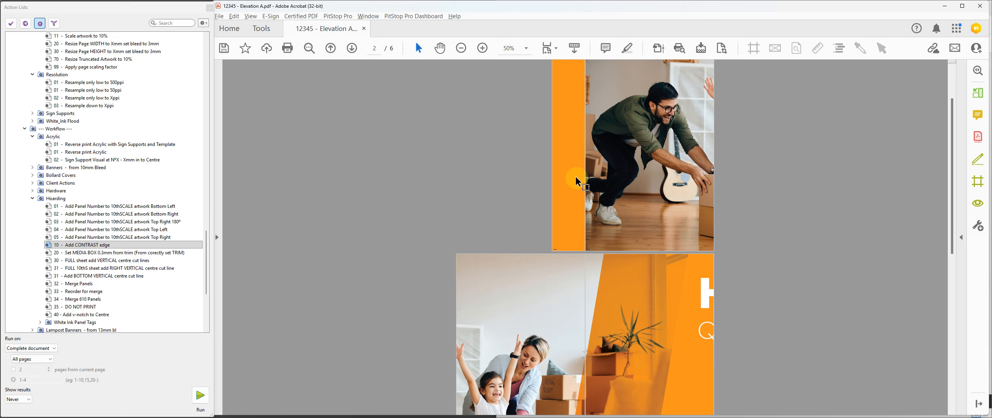
# Step: Open Organize Pages, enable extracting pages as separate files, and try the extraction on pages 2 to 6
pyautogui.click(978, 94)
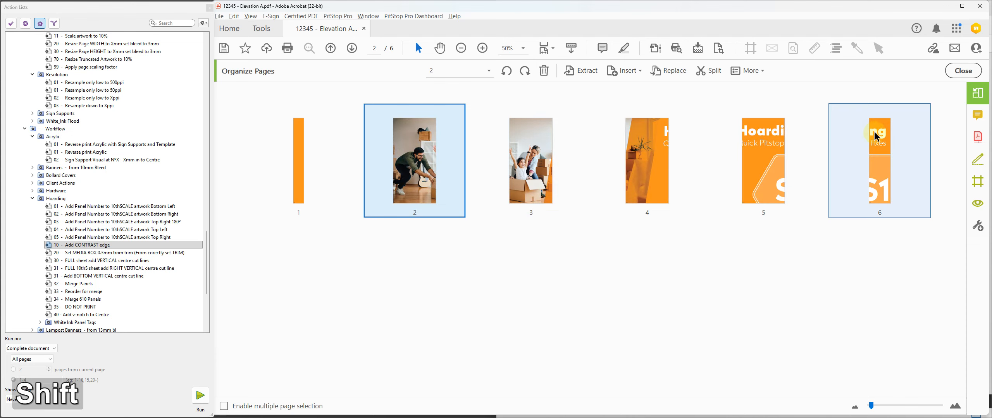
pyautogui.keyDown('shift'); pyautogui.click(876, 134); pyautogui.keyUp('shift')
pyautogui.click(587, 73)
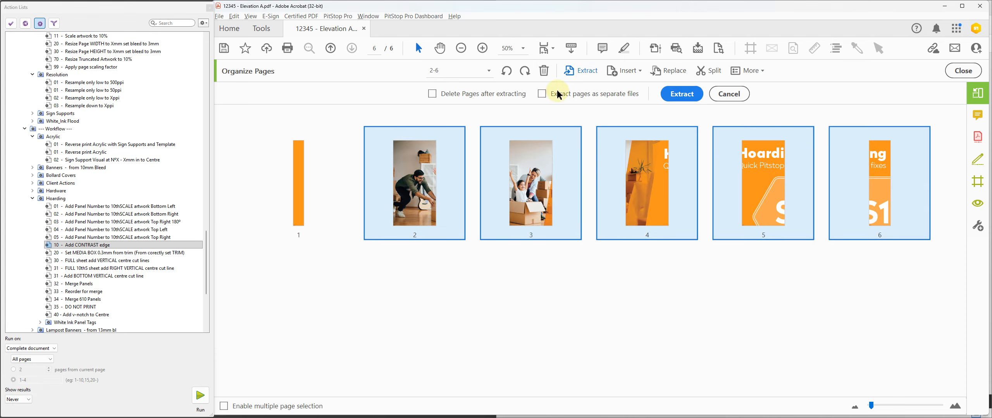
pyautogui.click(541, 93)
pyautogui.click(671, 95)
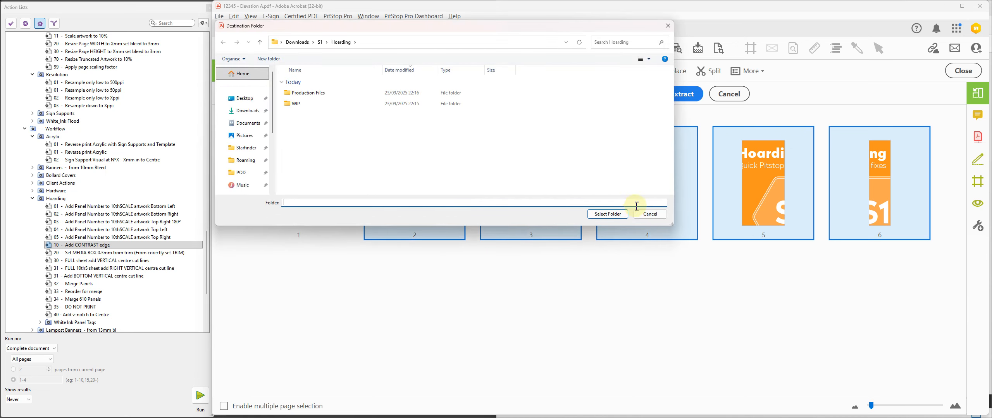
pyautogui.click(649, 214)
# Step: Extract all six pages of the hoarding PDF as separate files into the Production Files folder
pyautogui.click(287, 178)
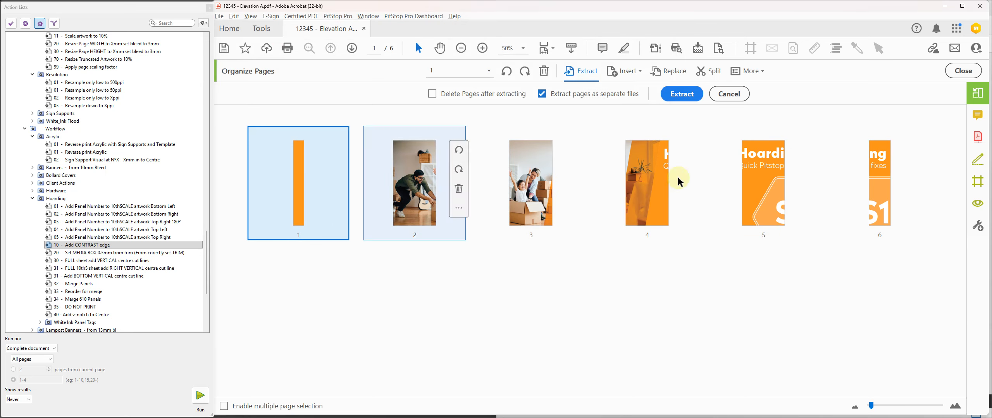
pyautogui.keyDown('shift'); pyautogui.click(876, 155); pyautogui.keyUp('shift')
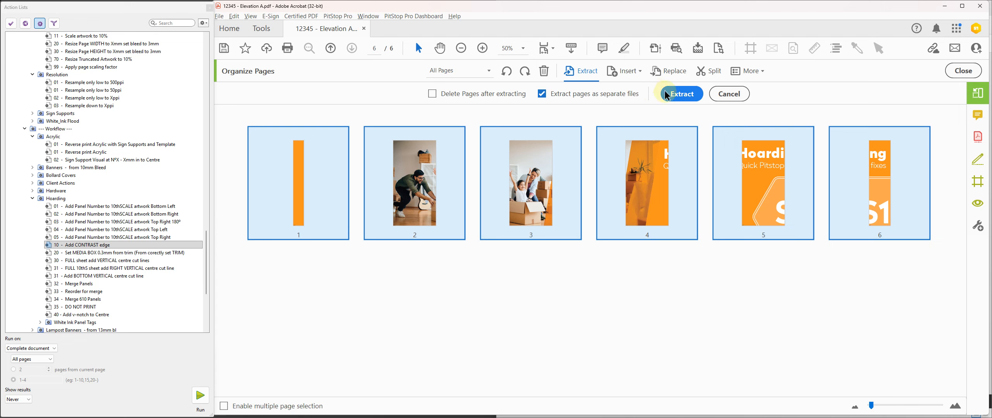
pyautogui.click(681, 94)
pyautogui.doubleClick(297, 93)
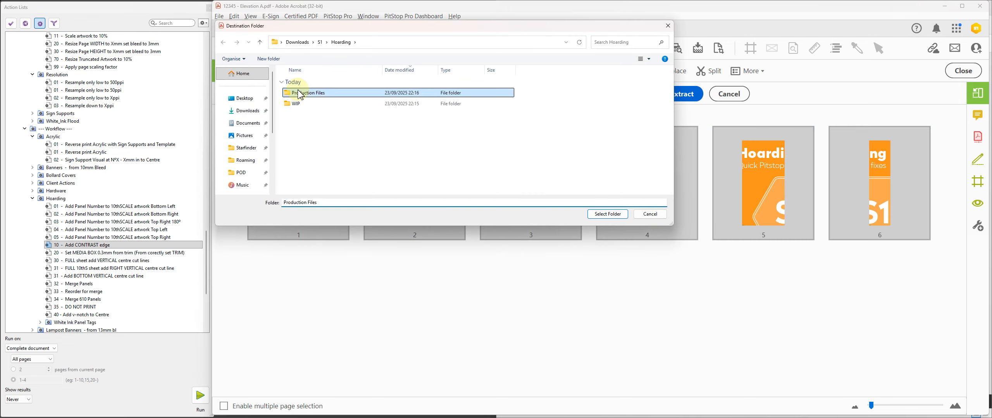
pyautogui.click(612, 215)
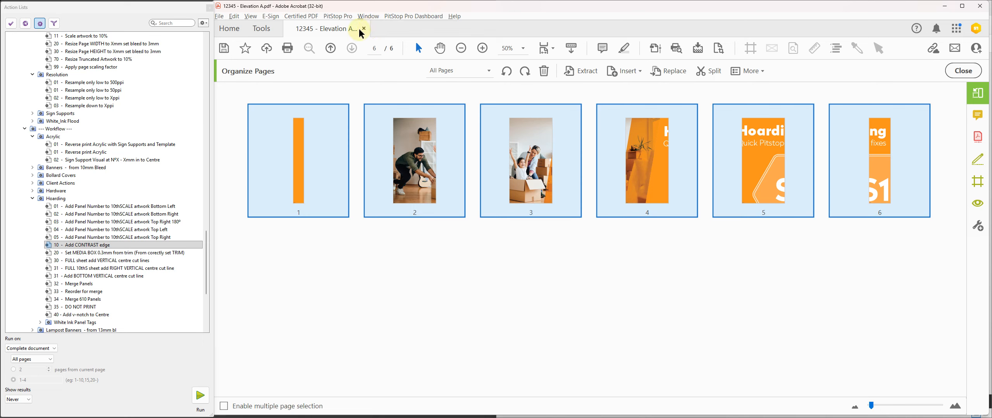
# Step: Close the Elevation A PDF without saving changes and switch to the Production Files folder in File Explorer
pyautogui.click(364, 28)
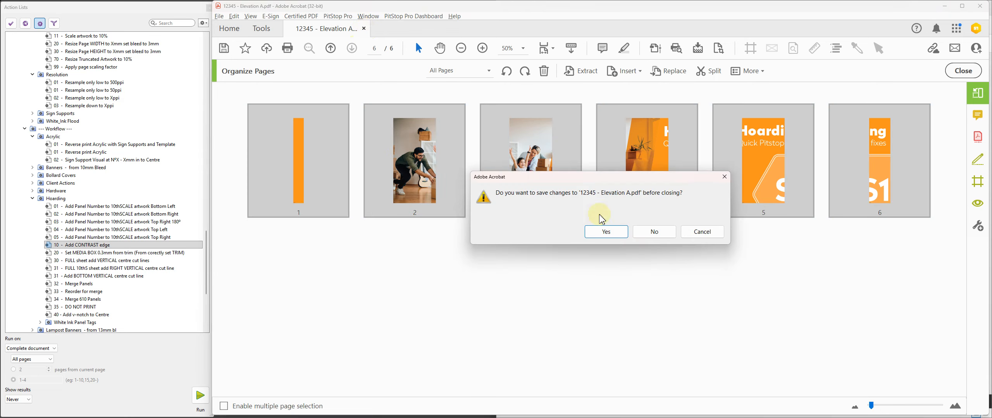
pyautogui.click(654, 231)
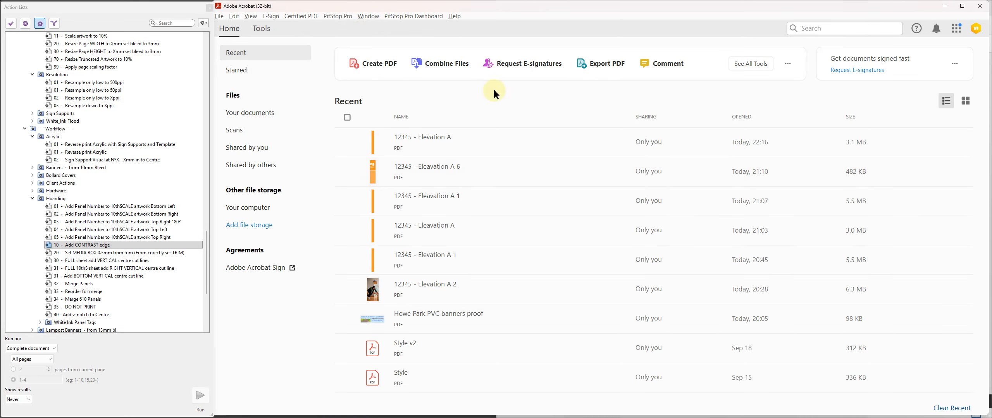
pyautogui.click(944, 6)
pyautogui.click(560, 170)
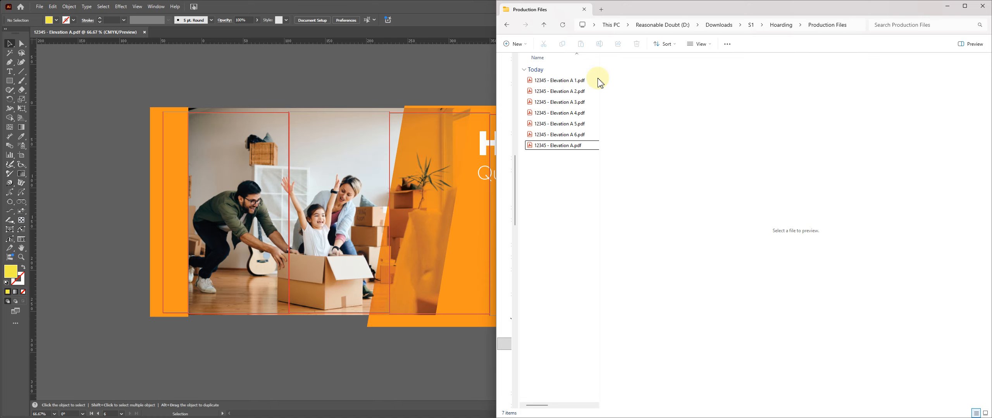
# Step: Create a folder named Do Not Print and move 12345 - Elevation A.pdf into it
pyautogui.click(516, 46)
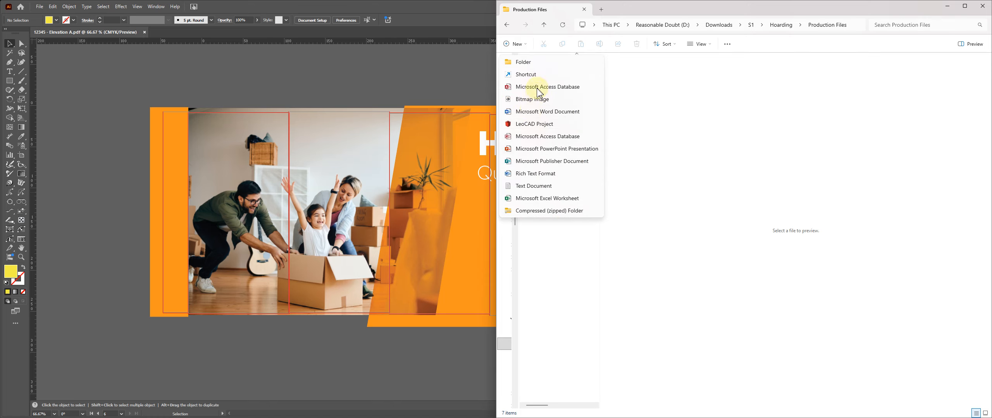
pyautogui.click(521, 68)
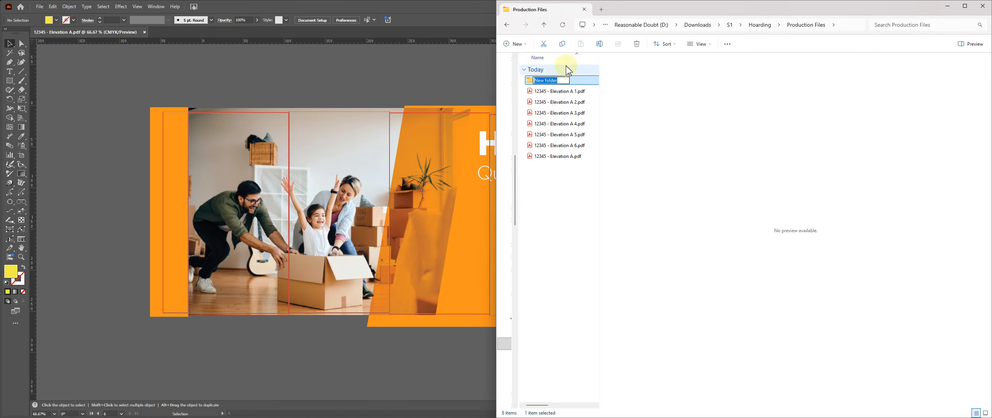
pyautogui.write('Do No')
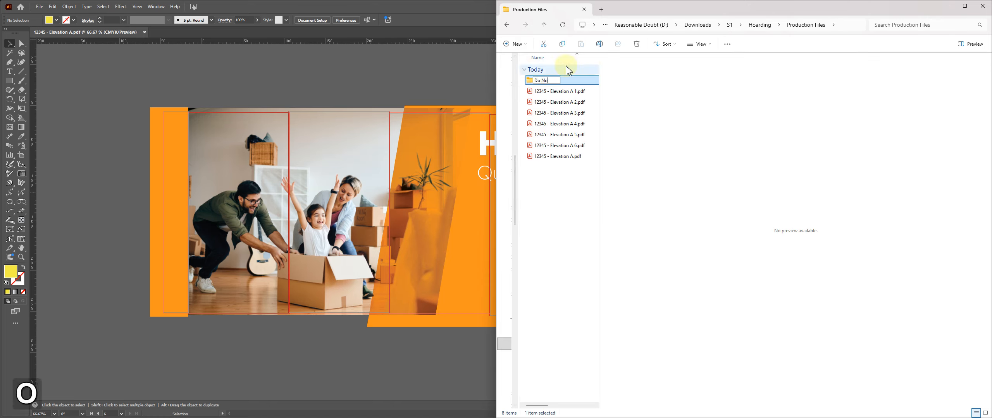
pyautogui.write('t Print')
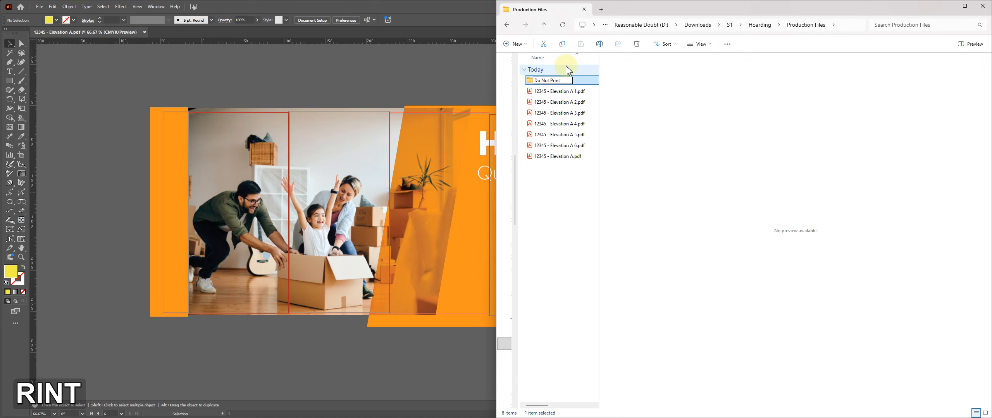
pyautogui.click(562, 156)
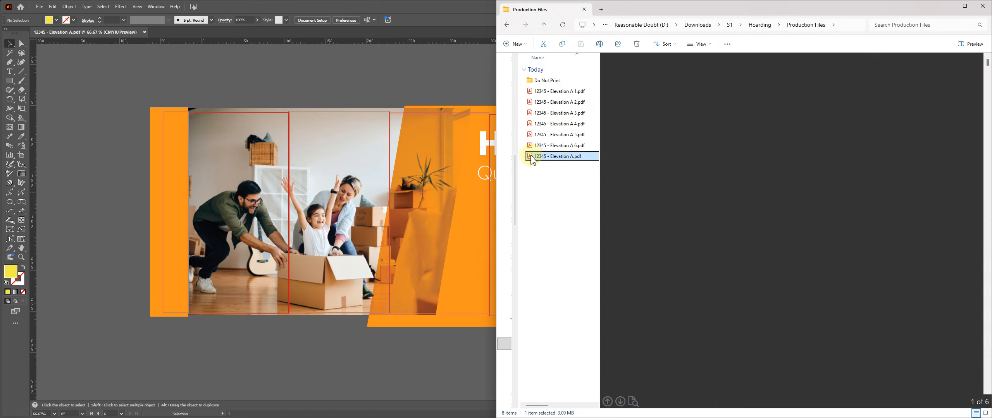
pyautogui.moveTo(531, 157); pyautogui.dragTo(544, 82)
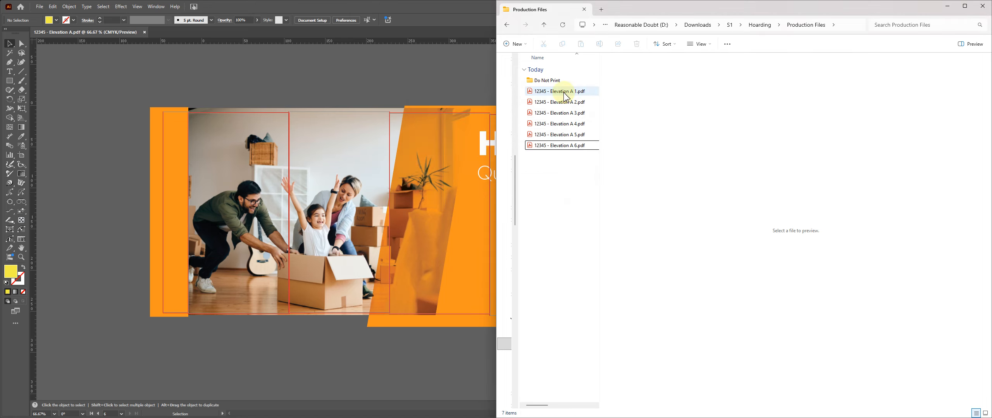
# Step: Rename the panel 1 file as 12345 - Elevation A 1+6.pdf
pyautogui.click(564, 93)
pyautogui.click(560, 147)
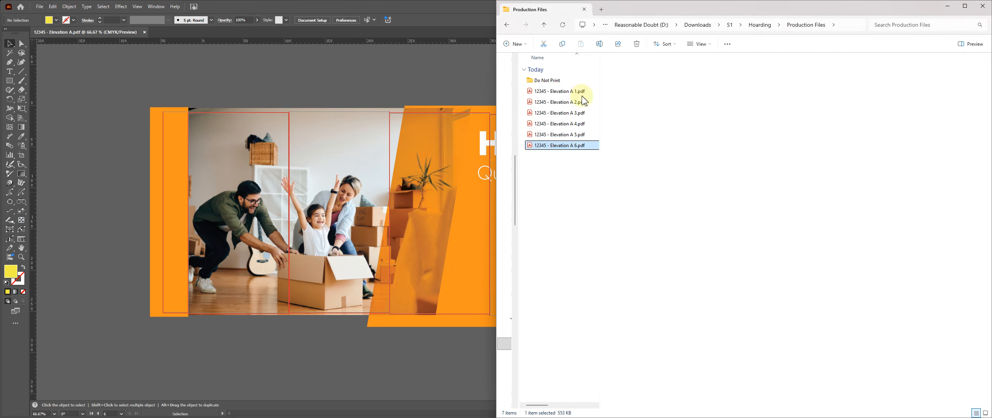
pyautogui.click(576, 92)
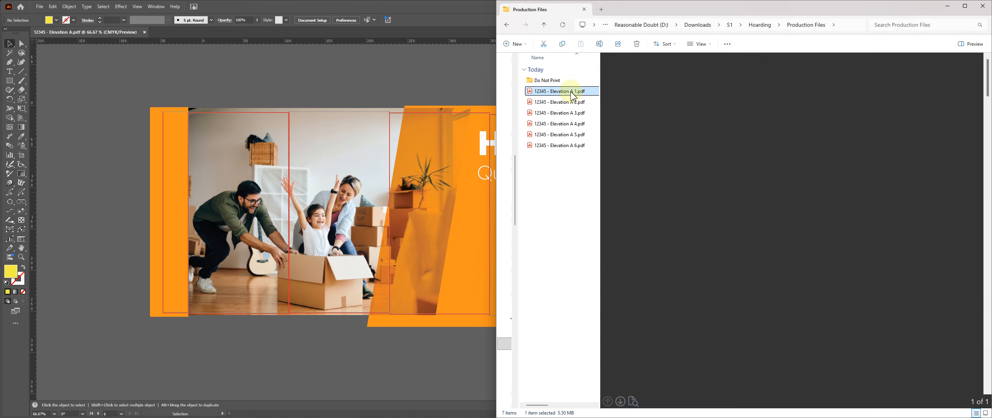
pyautogui.press('F2')
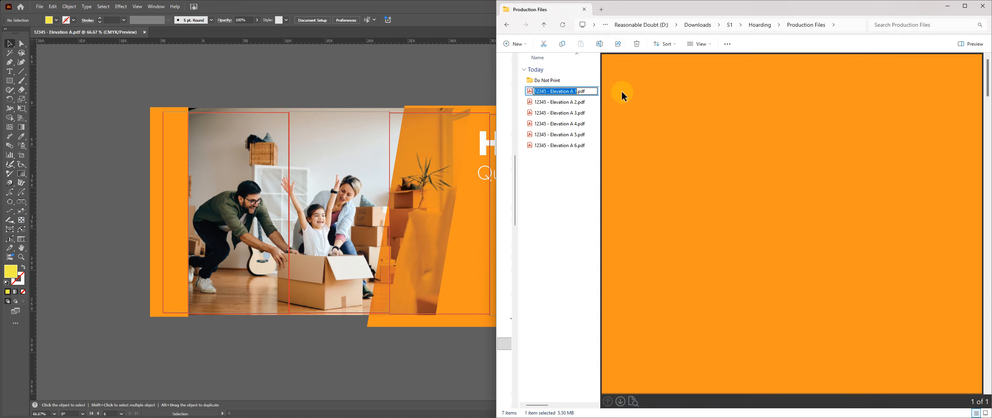
pyautogui.press('Right')
pyautogui.write('+6')
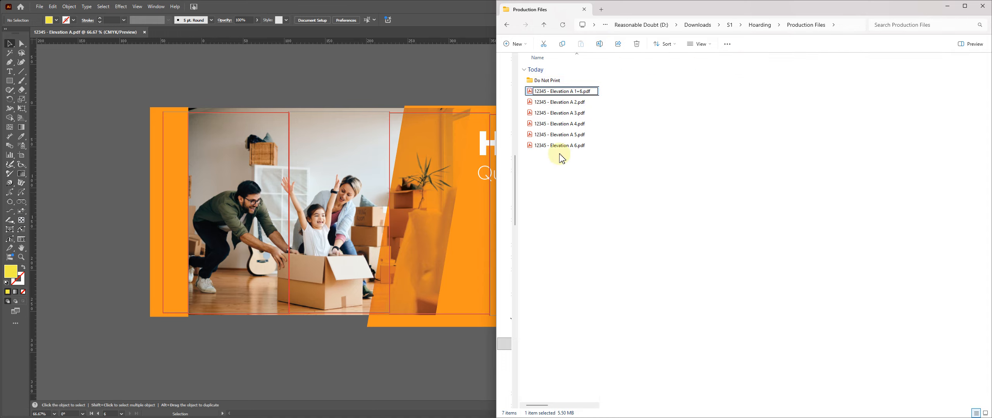
pyautogui.click(562, 158)
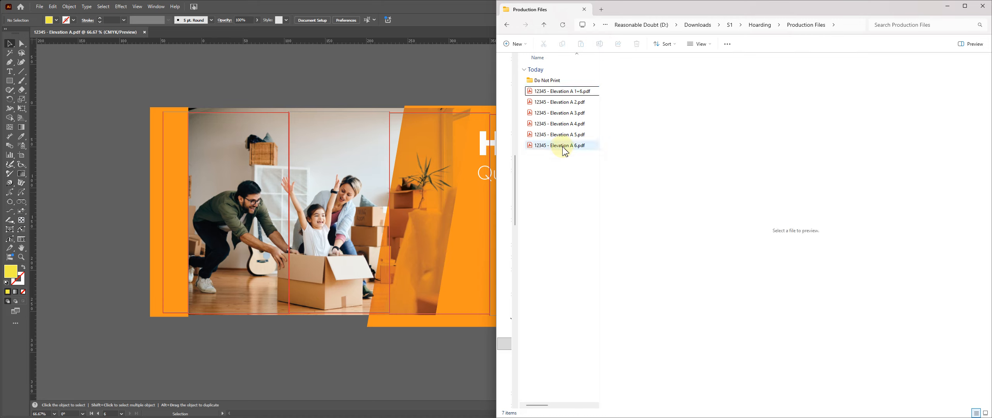
# Step: Open 12345 - Elevation A 1+6.pdf in Acrobat and insert 12345 - Elevation A 6.pdf after page 1 in Organize Pages
pyautogui.doubleClick(529, 92)
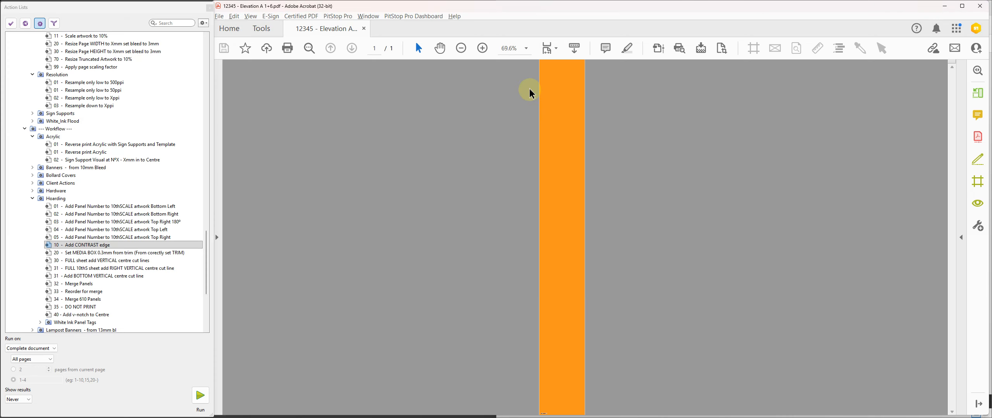
pyautogui.click(977, 92)
pyautogui.click(398, 130)
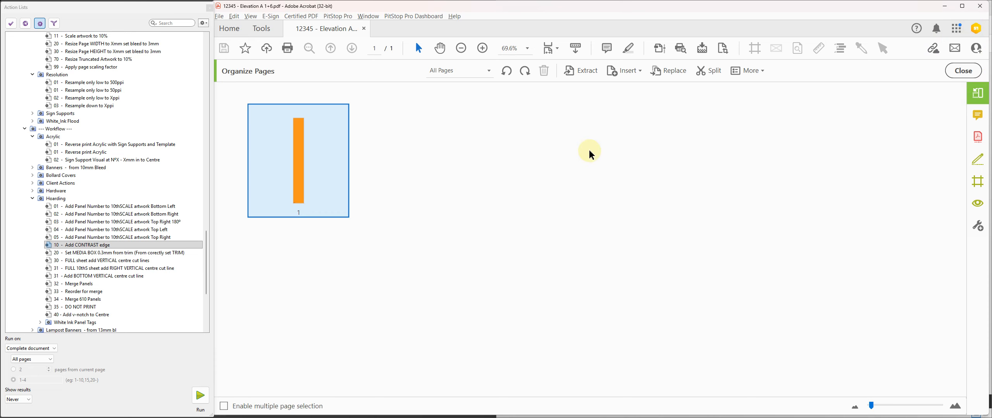
pyautogui.hotkey('alt', 'Tab')
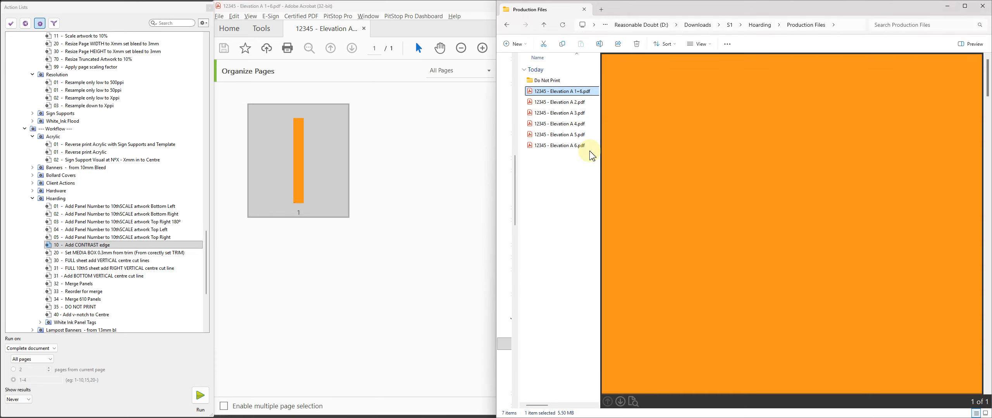
pyautogui.click(555, 147)
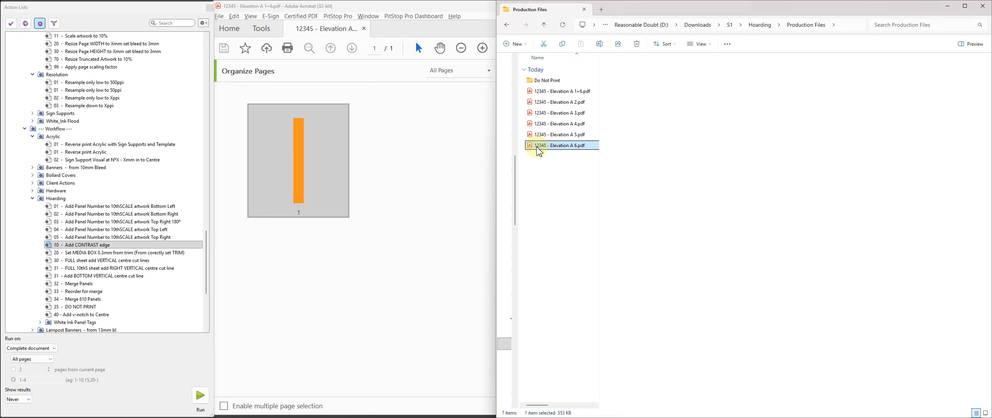
pyautogui.moveTo(538, 152); pyautogui.dragTo(418, 281)
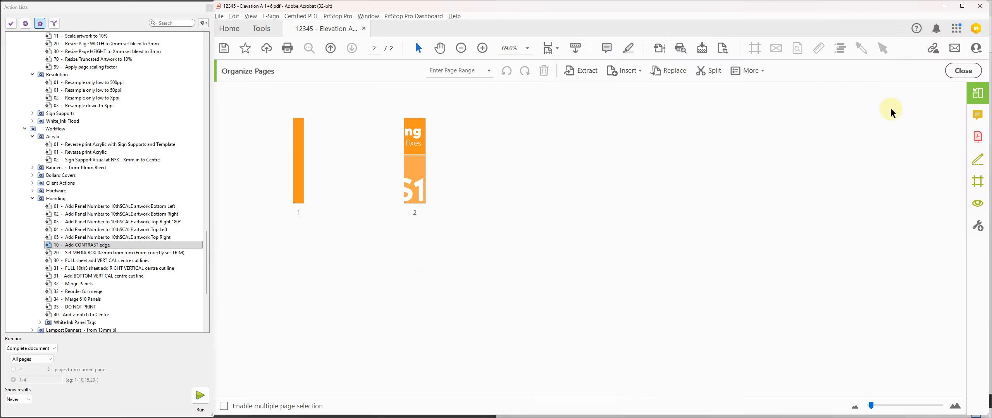
pyautogui.click(956, 70)
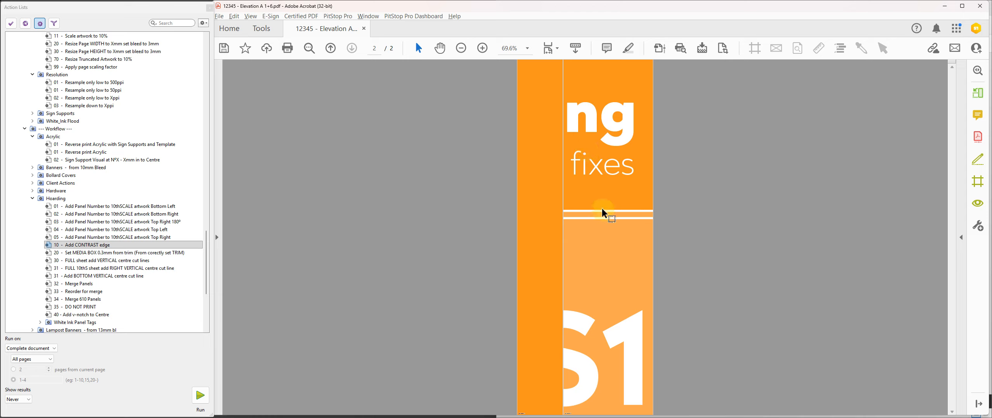
# Step: Run the Reorder for merge and Merge Panels actions on both pages, and check the merged sheet at page width
pyautogui.click(81, 292)
pyautogui.click(201, 397)
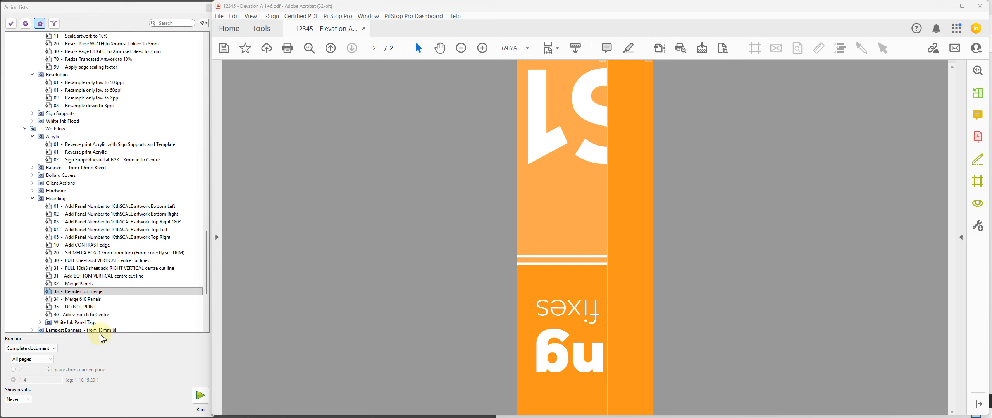
pyautogui.click(80, 284)
pyautogui.click(200, 395)
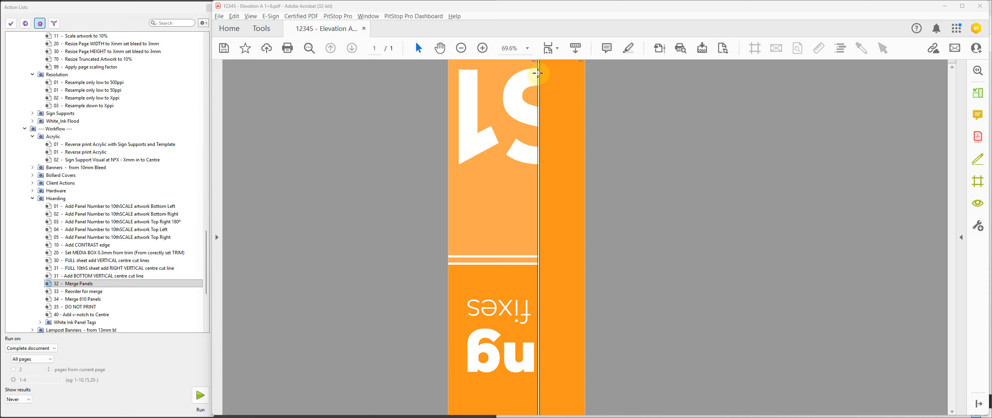
pyautogui.click(527, 47)
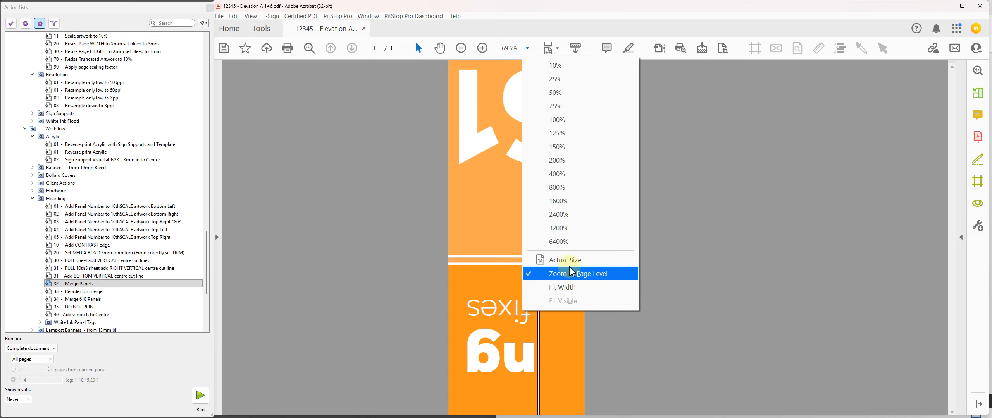
pyautogui.click(581, 286)
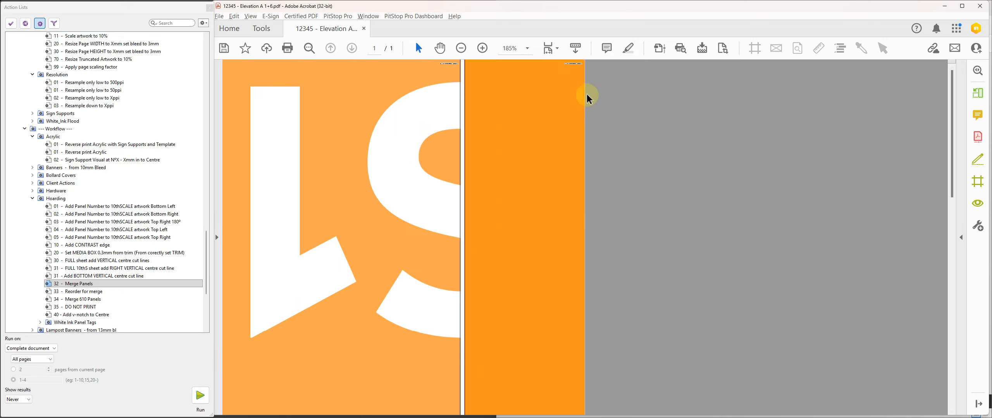
pyautogui.hotkey('ctrl', '0')
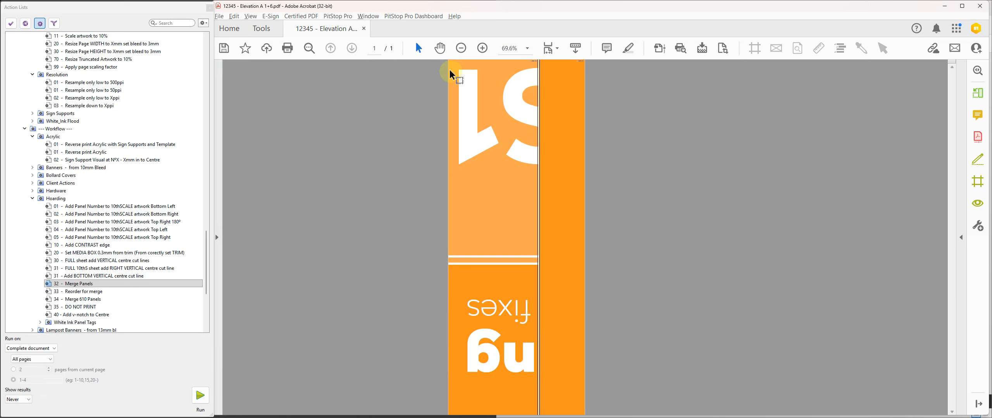
# Step: Run Reorder for merge again on the merged sheet, and run the FULL sheet add VERTICAL centre cut lines action
pyautogui.click(85, 292)
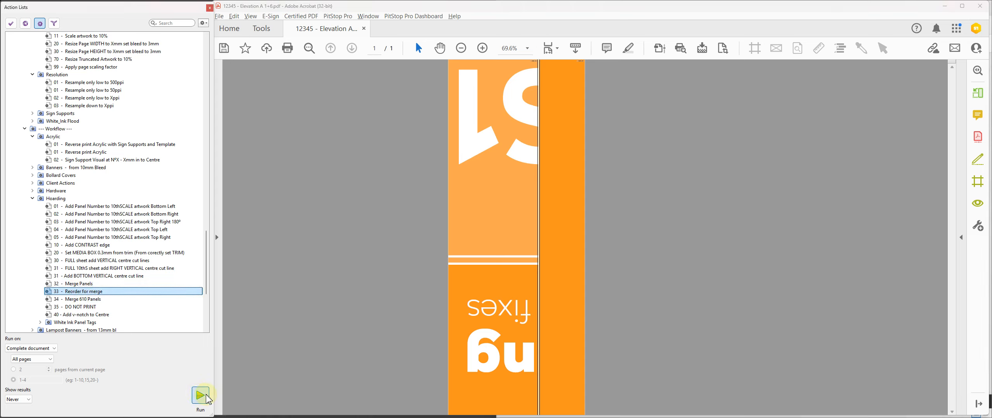
pyautogui.click(199, 395)
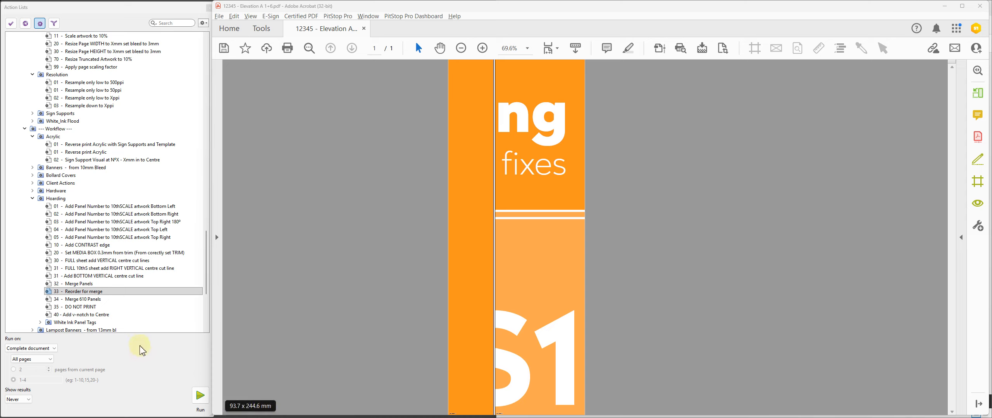
pyautogui.moveTo(465, 98); pyautogui.dragTo(452, 111)
pyautogui.click(418, 162)
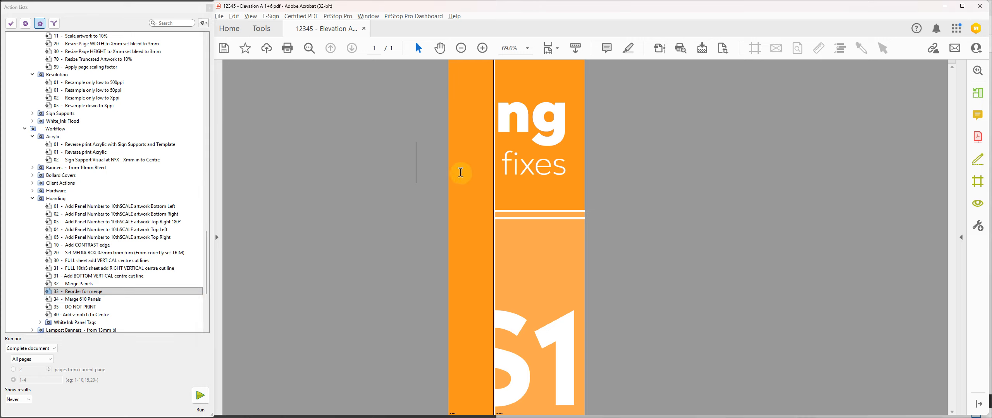
pyautogui.click(88, 261)
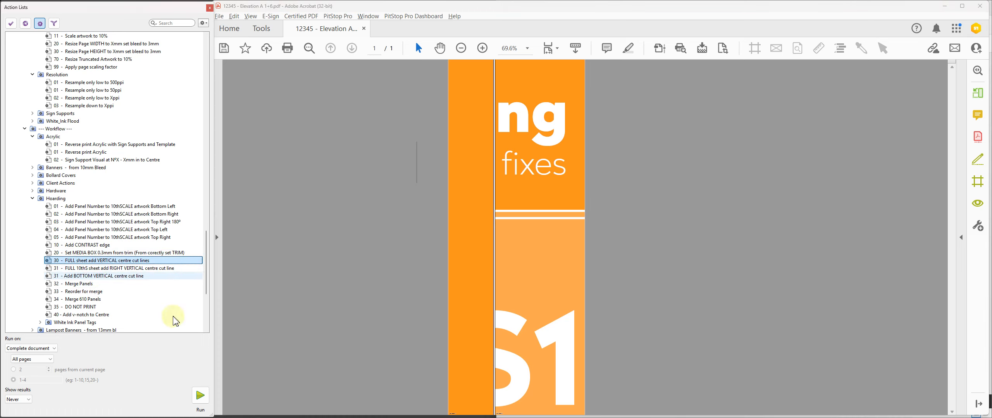
pyautogui.click(208, 394)
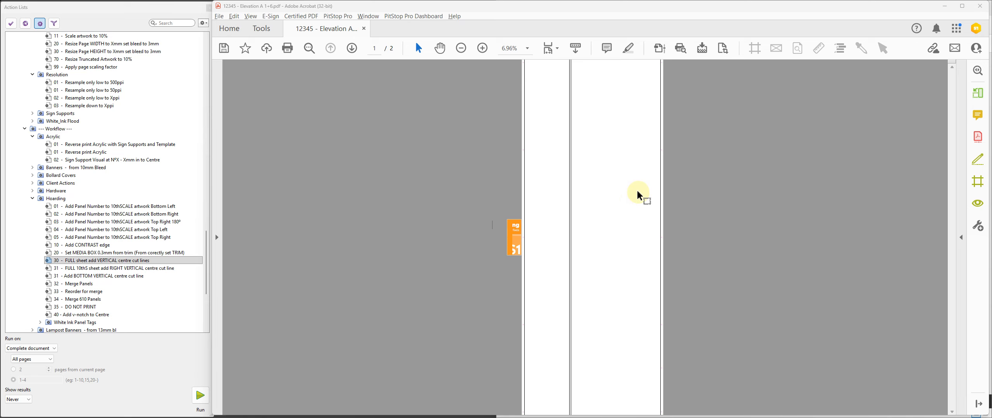
# Step: Extract both pages of the merged 1+6 document as separate files into the Production Files folder
pyautogui.click(975, 92)
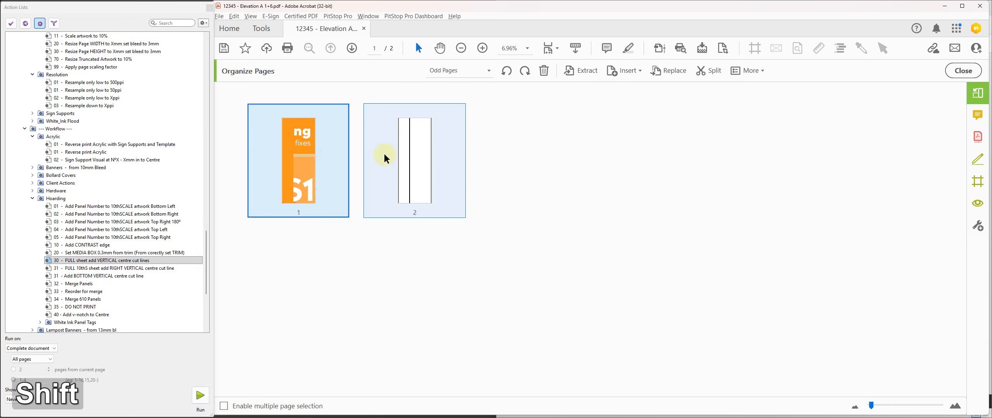
pyautogui.keyDown('shift'); pyautogui.click(411, 153); pyautogui.keyUp('shift')
pyautogui.click(576, 71)
pyautogui.click(550, 94)
pyautogui.click(692, 98)
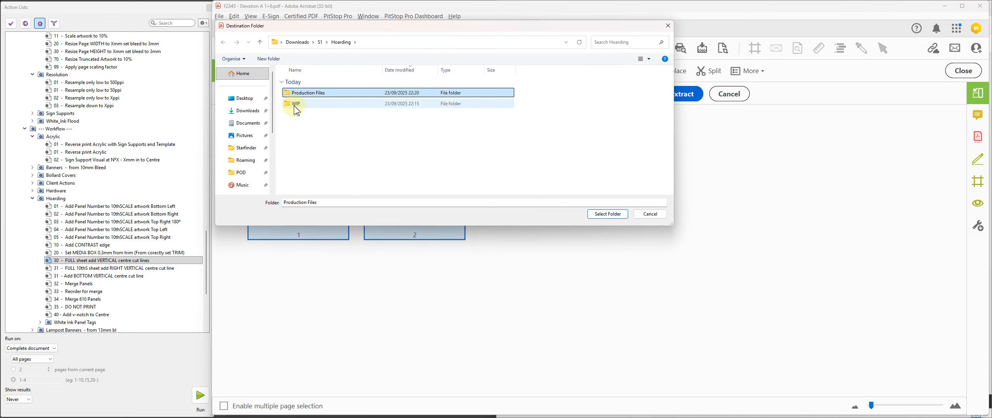
pyautogui.doubleClick(287, 93)
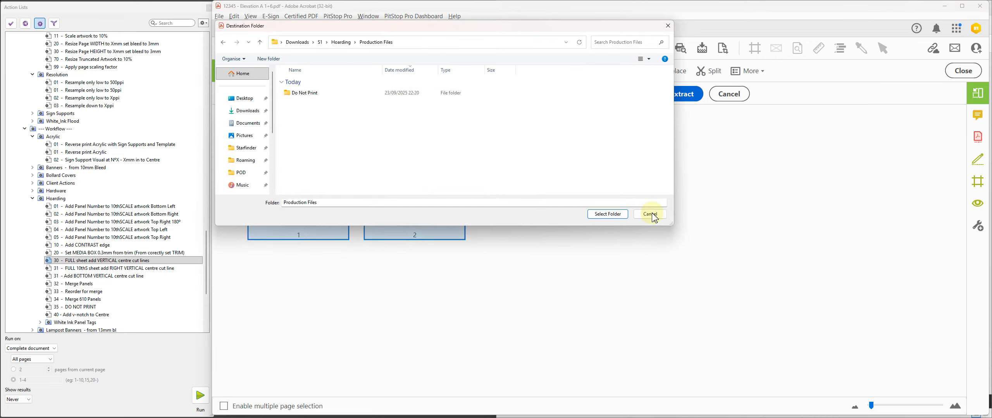
pyautogui.click(617, 215)
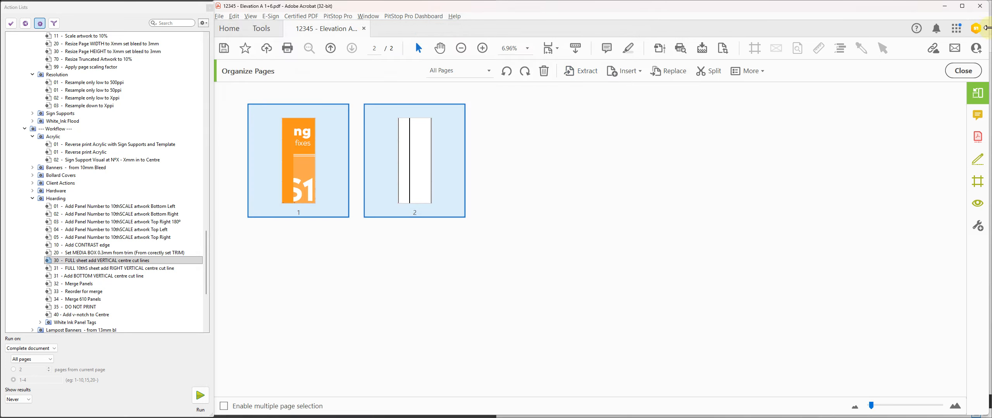
# Step: Leave Organize Pages and close the merged 1+6 document without saving changes
pyautogui.click(964, 71)
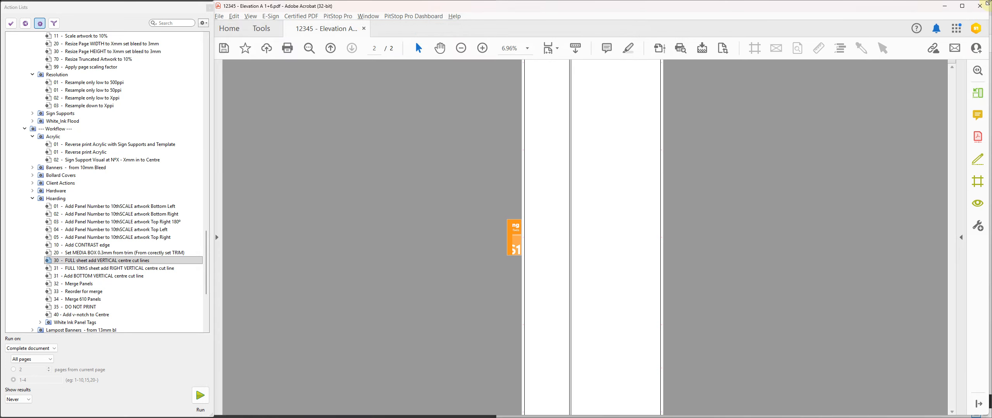
pyautogui.click(364, 29)
pyautogui.click(636, 232)
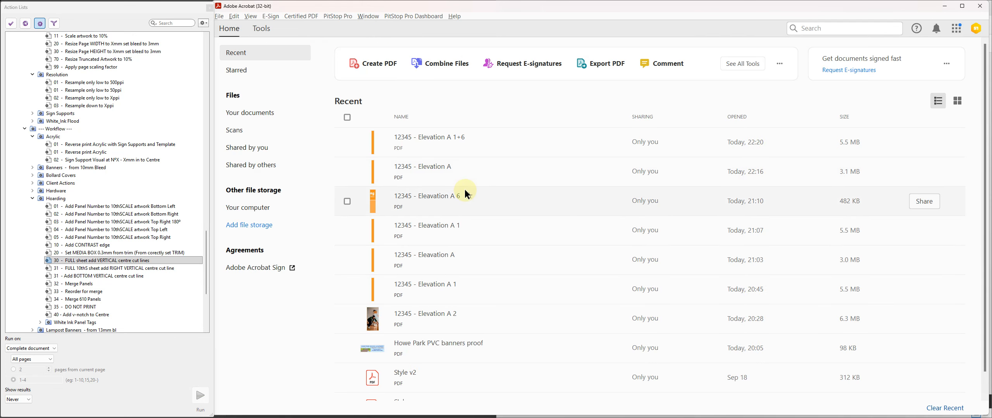
# Step: Switch to File Explorer and move 12345 - Elevation A 1+6.pdf into the Do Not Print folder
pyautogui.hotkey('alt', 'Tab')
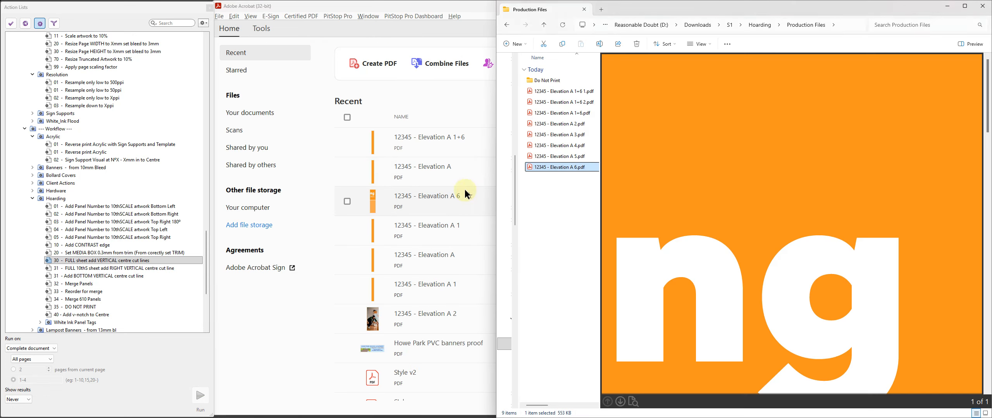
pyautogui.click(568, 203)
pyautogui.click(561, 112)
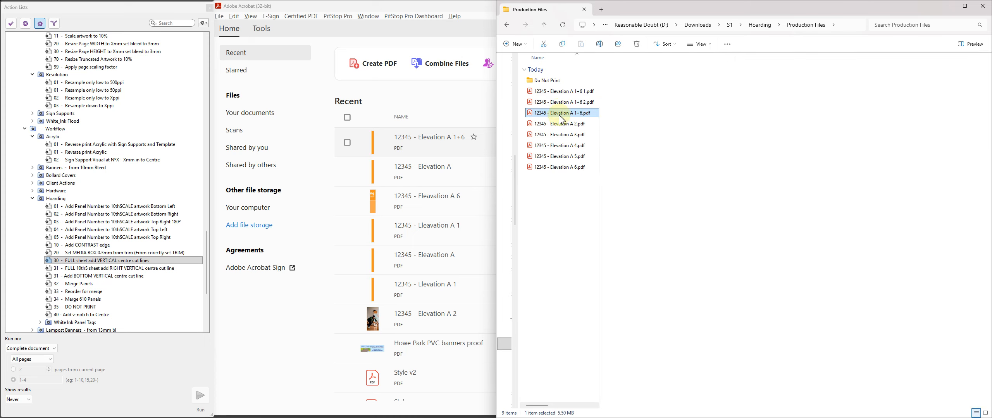
pyautogui.moveTo(562, 112); pyautogui.dragTo(546, 80)
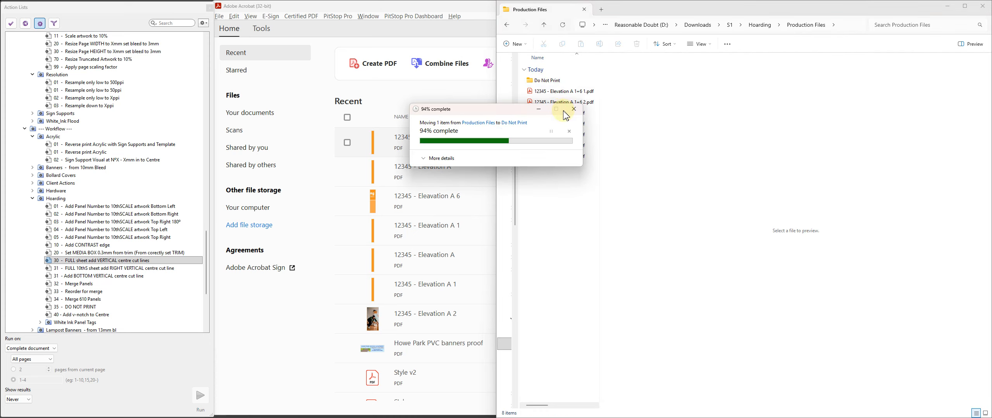
# Step: Rename the extracted artwork page 12345 - Elevation A 1+6 1.pdf as 12345 - Elevation A 1+6.pdf
pyautogui.click(587, 93)
pyautogui.click(600, 44)
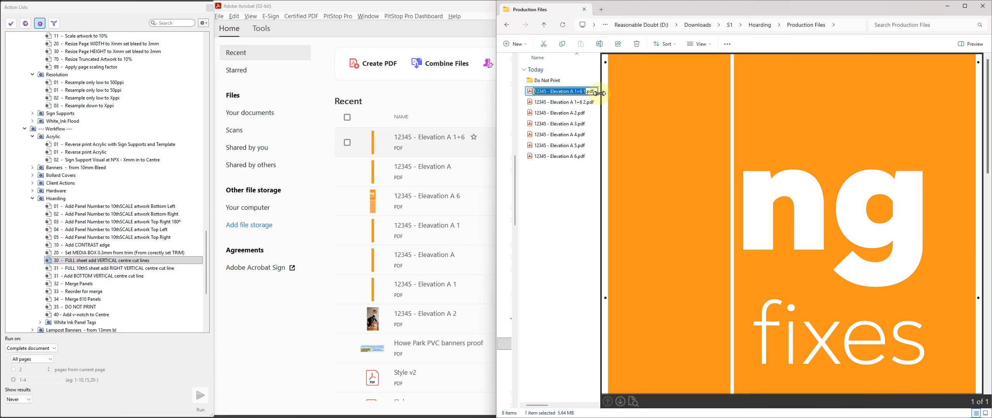
pyautogui.press('Right')
pyautogui.press('BackSpace')
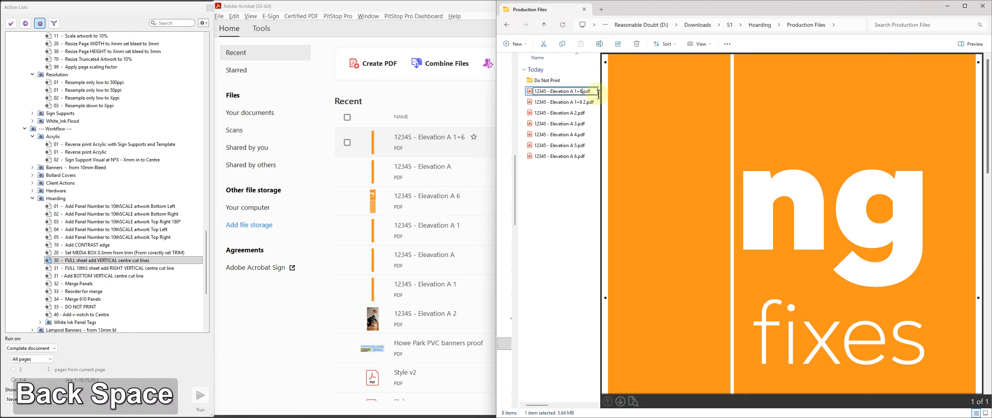
pyautogui.press('Return')
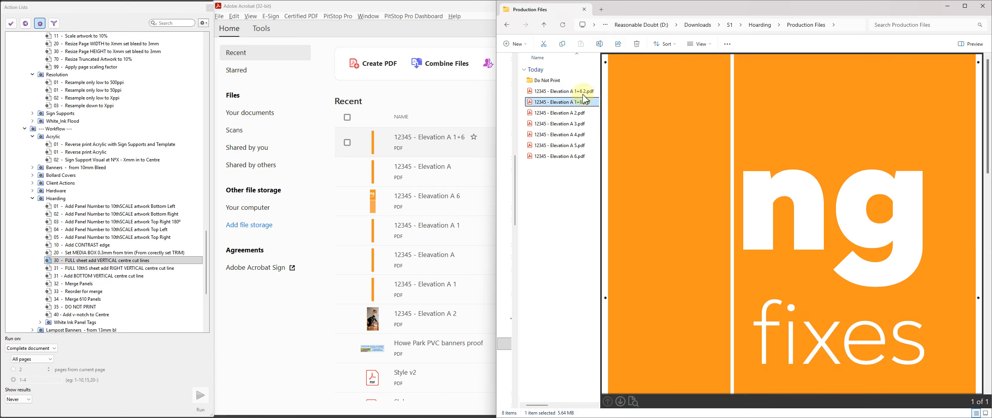
# Step: Rename the extracted cut-line page 12345 - Elevation A 1+6 2.pdf as 12345 - Elevation A 1+6 - CUT.pdf
pyautogui.click(588, 93)
pyautogui.click(603, 46)
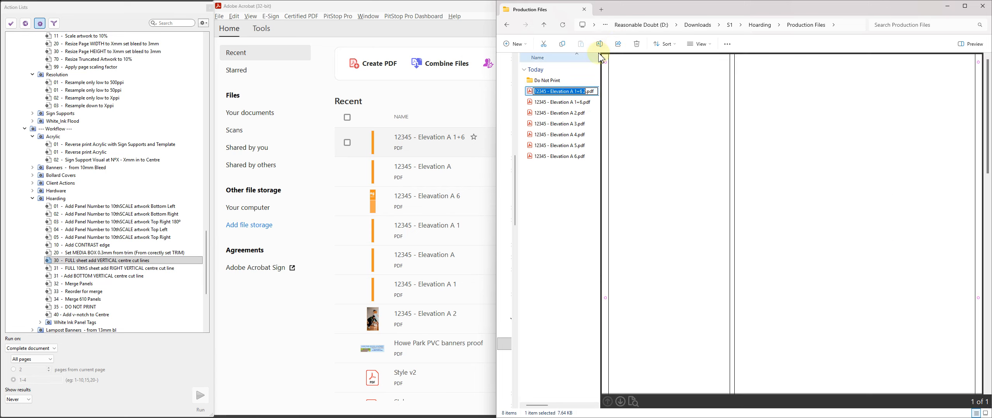
pyautogui.press('Right')
pyautogui.press('BackSpace')
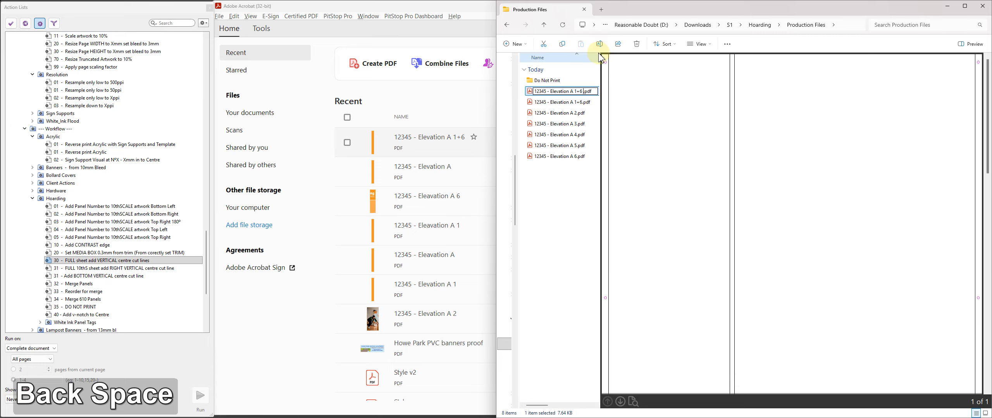
pyautogui.write('- CUT')
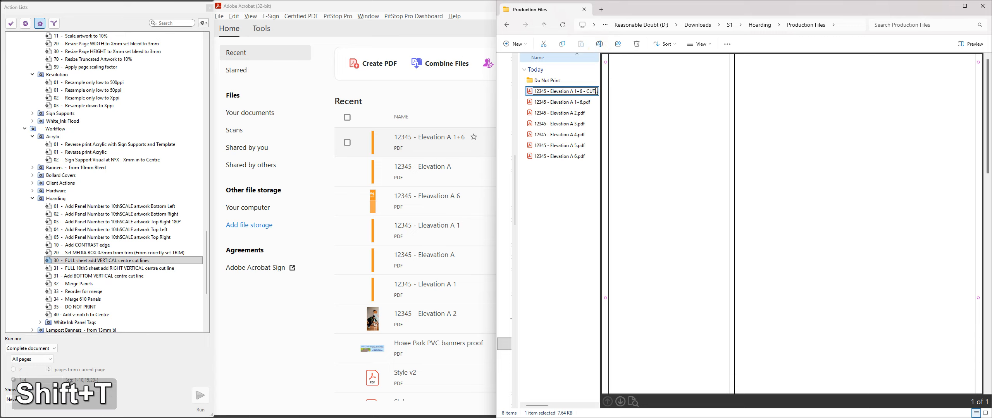
pyautogui.click(568, 188)
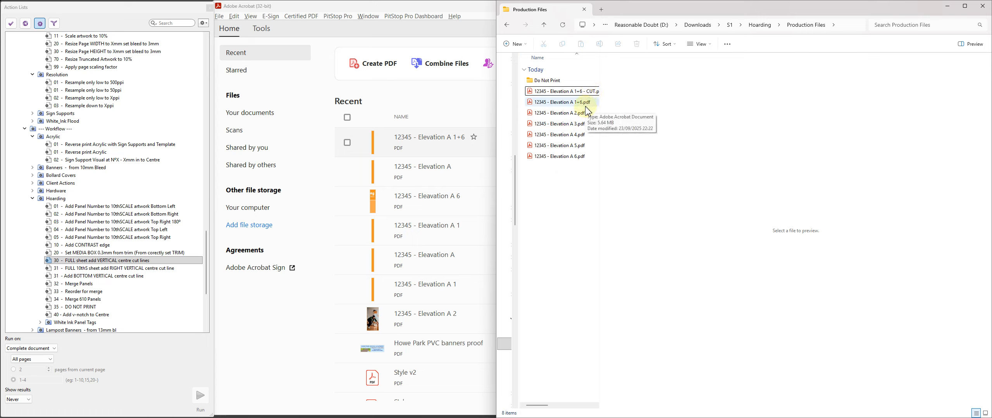
# Step: Try the FULL sheet add VERTICAL centre cut lines action on 12345 - Elevation A 6.pdf in Acrobat, discard the changes and return to File Explorer
pyautogui.click(584, 104)
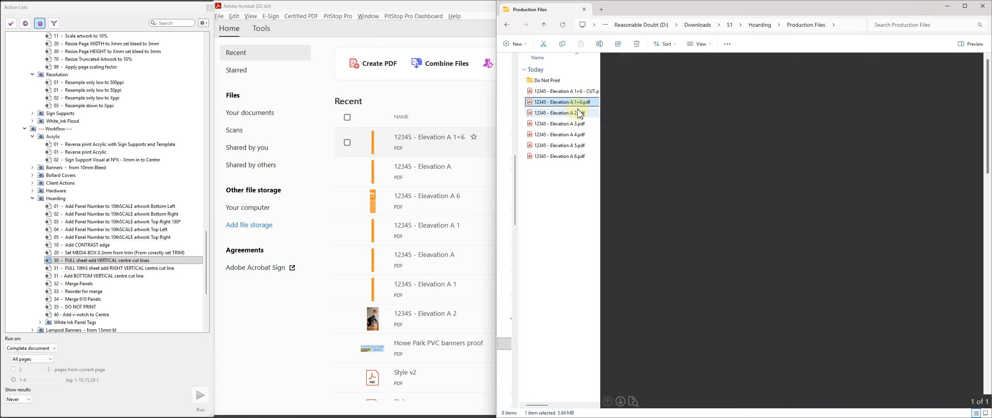
pyautogui.click(576, 157)
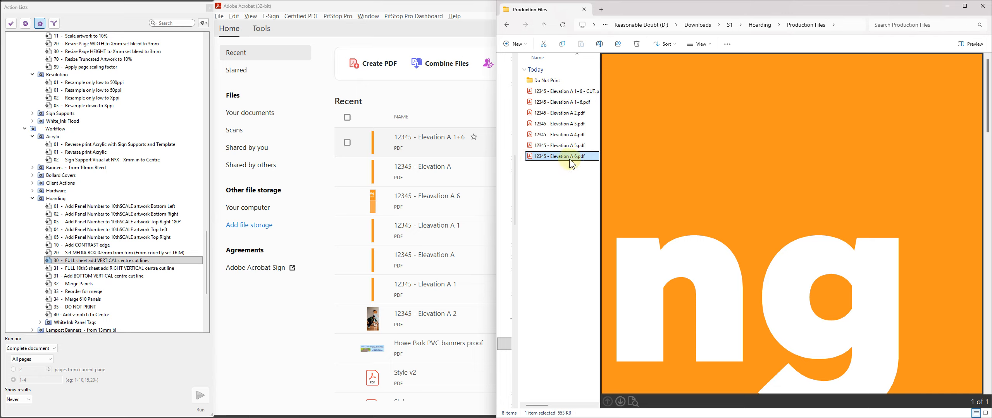
pyautogui.doubleClick(531, 159)
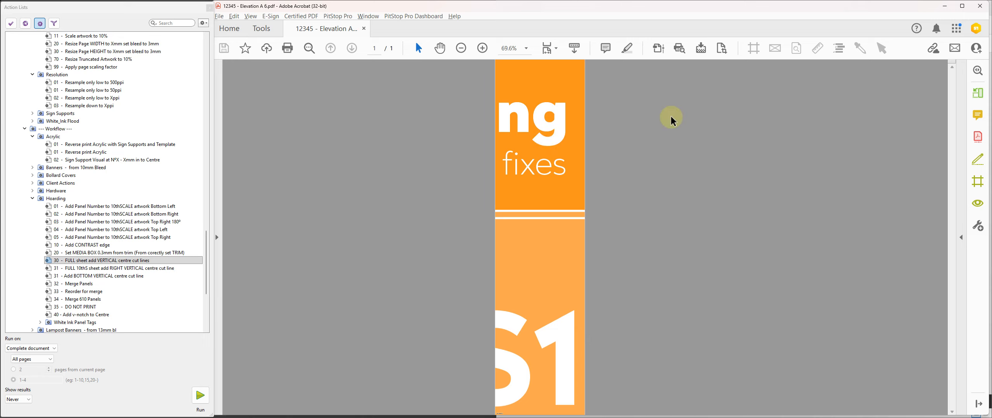
pyautogui.click(59, 263)
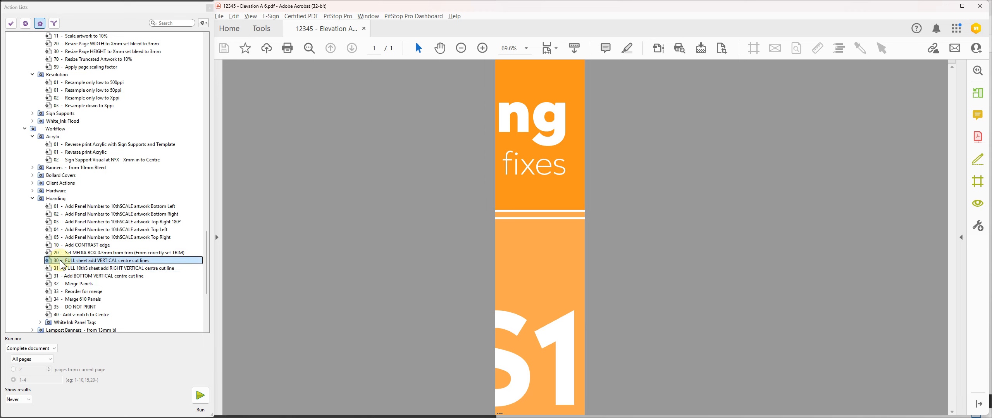
pyautogui.click(200, 396)
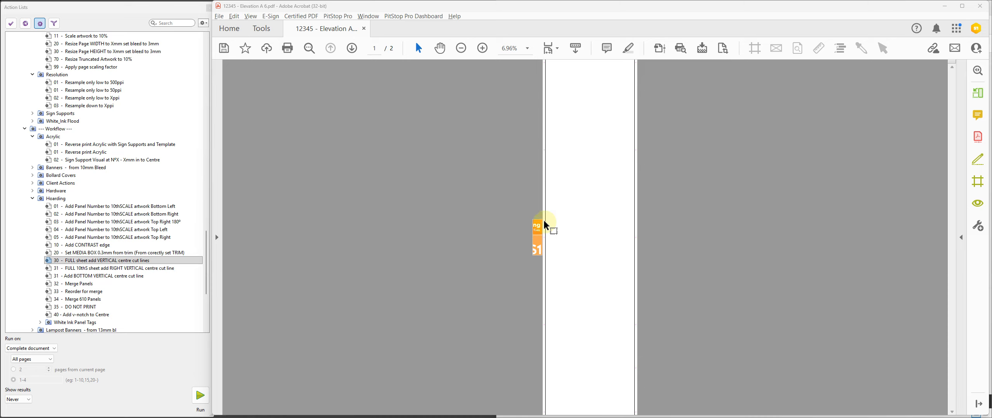
pyautogui.moveTo(537, 227); pyautogui.dragTo(594, 200)
pyautogui.click(364, 29)
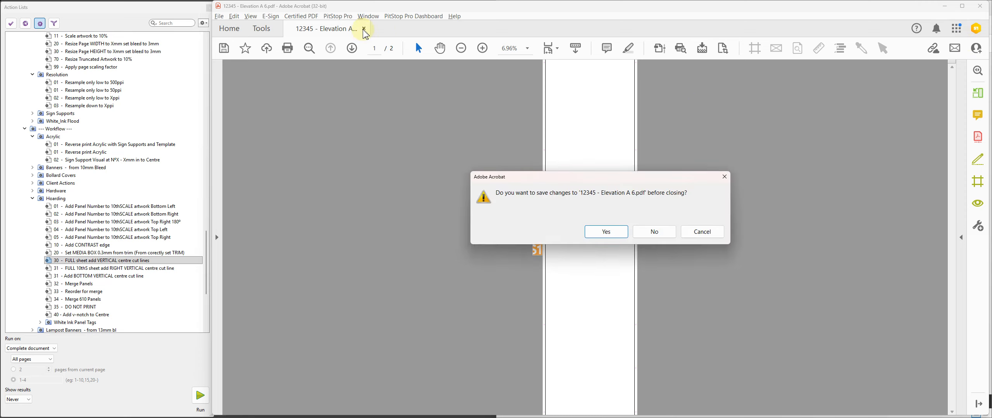
pyautogui.click(654, 232)
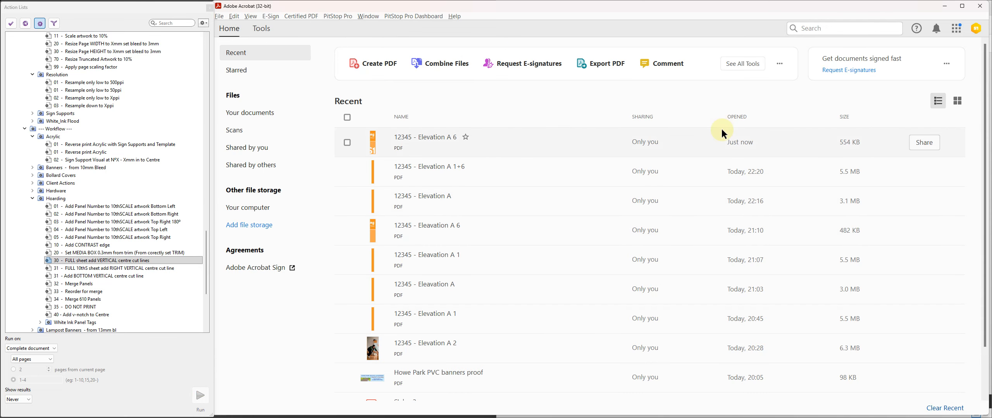
pyautogui.hotkey('alt', 'Tab')
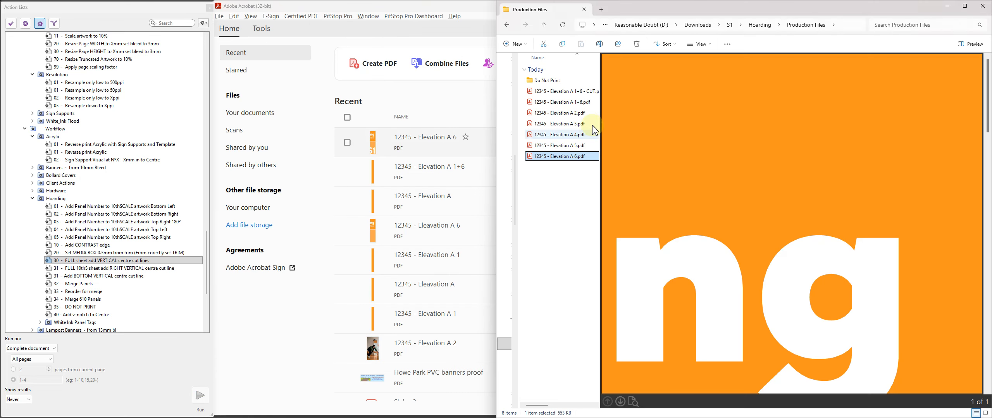
pyautogui.click(552, 175)
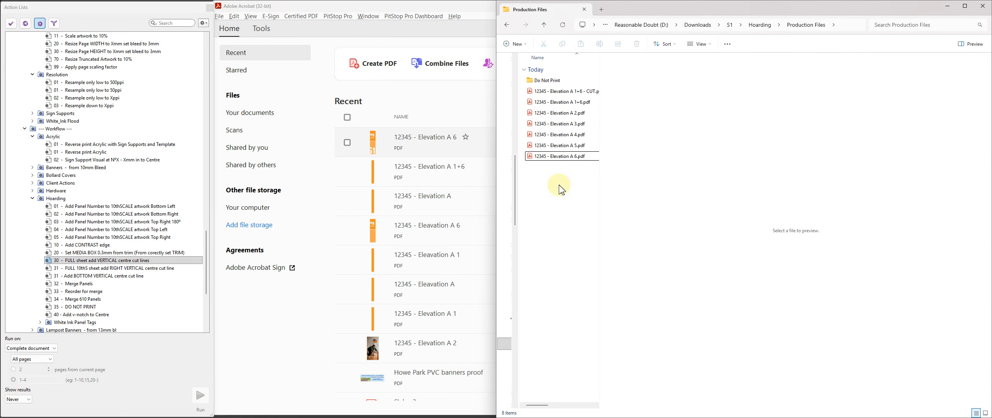